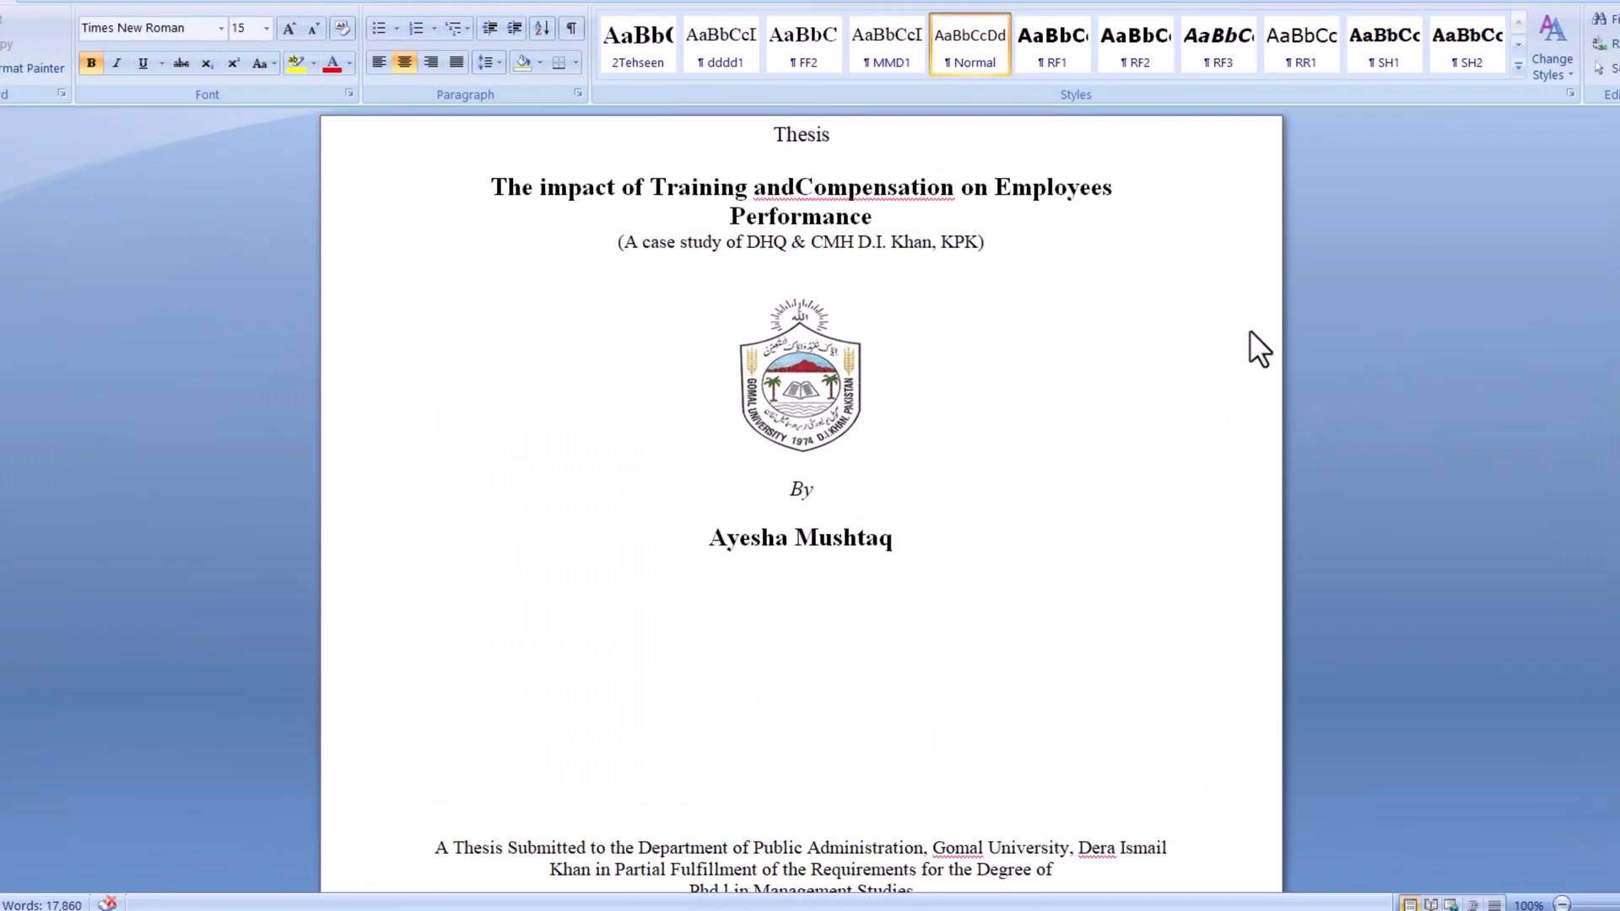
Step: Add the missing space before 'Compensation' and delete the stray 'l' after 'Phd'
{"action": "left_click", "coordinate": [799, 190]}
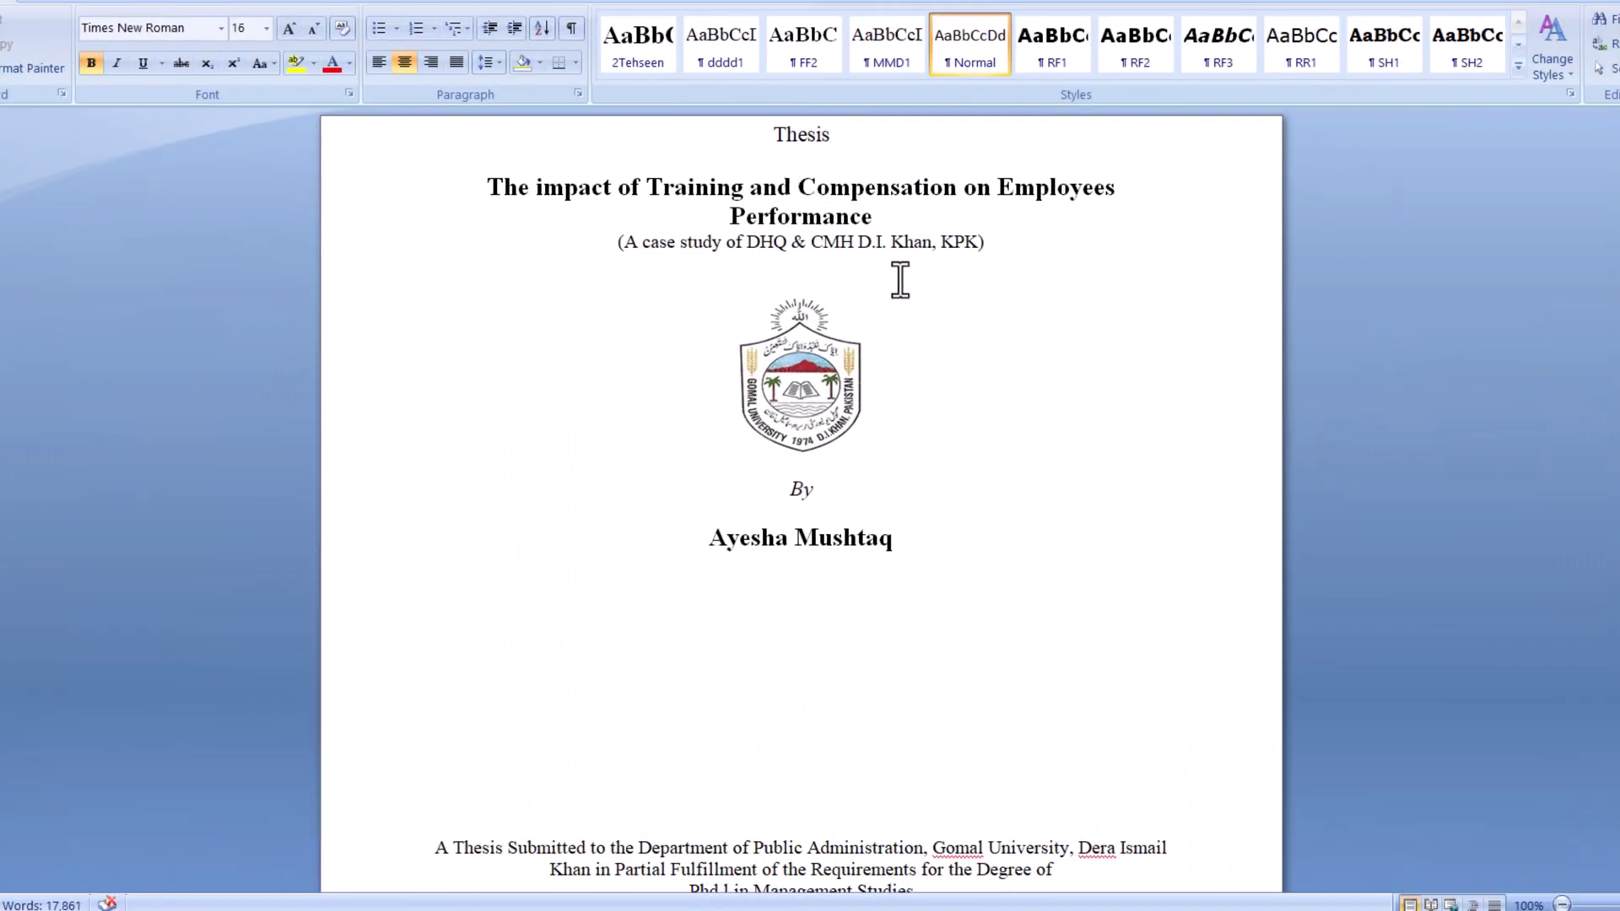
{"action": "scroll", "coordinate": [944, 339], "scroll_direction": "down", "scroll_amount": 1}
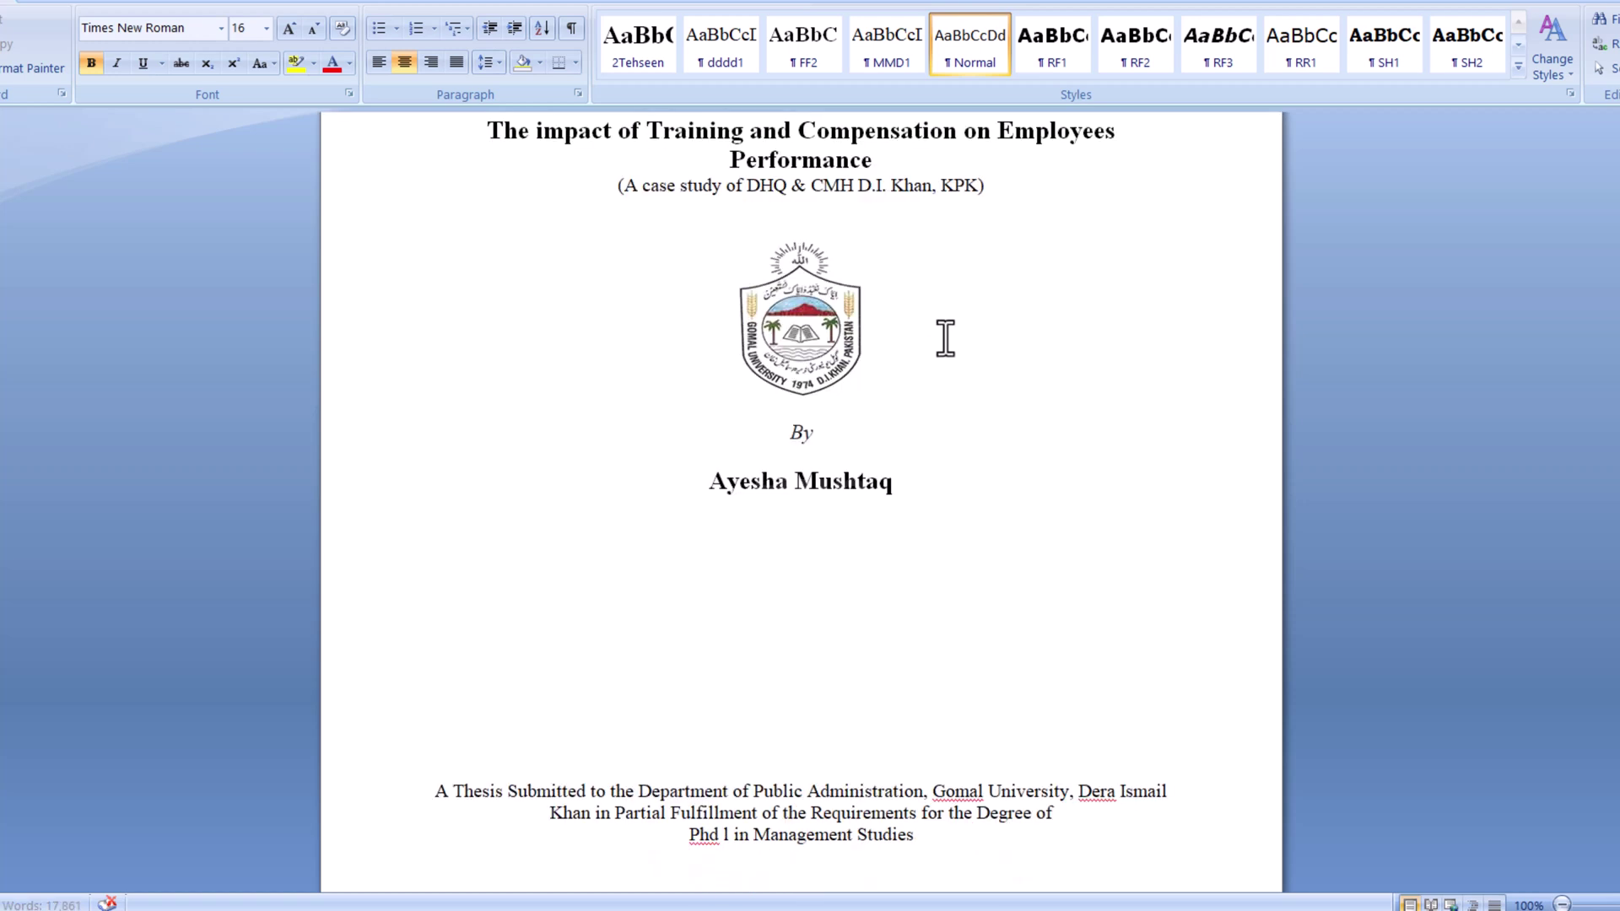
{"action": "scroll", "coordinate": [944, 338], "scroll_direction": "down", "scroll_amount": 1}
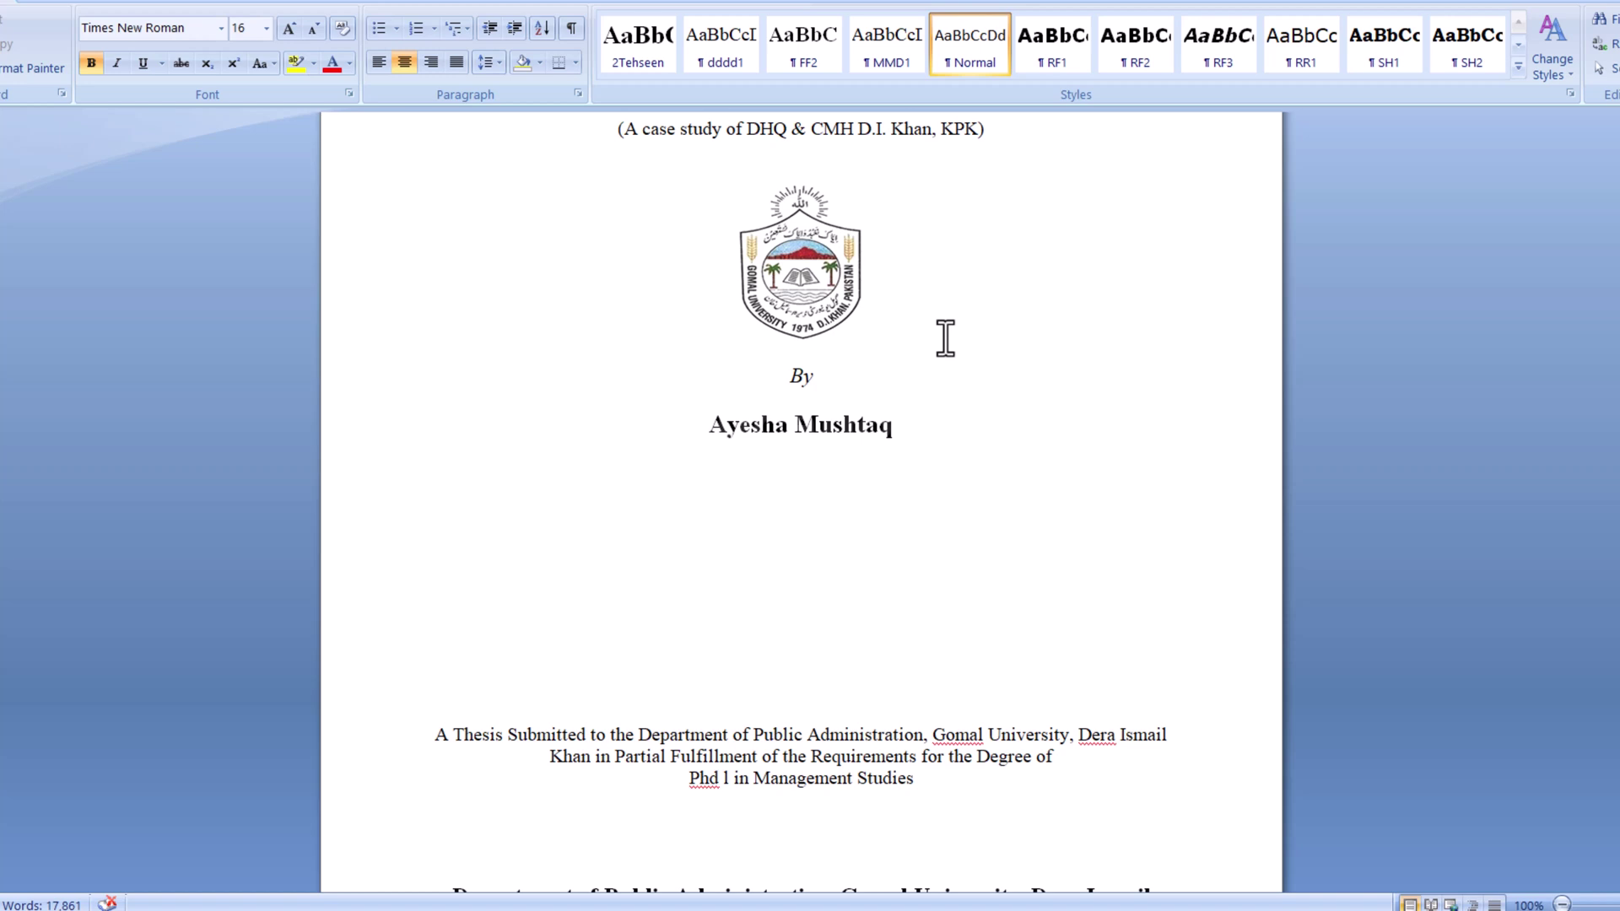
{"action": "scroll", "coordinate": [944, 338], "scroll_direction": "down", "scroll_amount": 1}
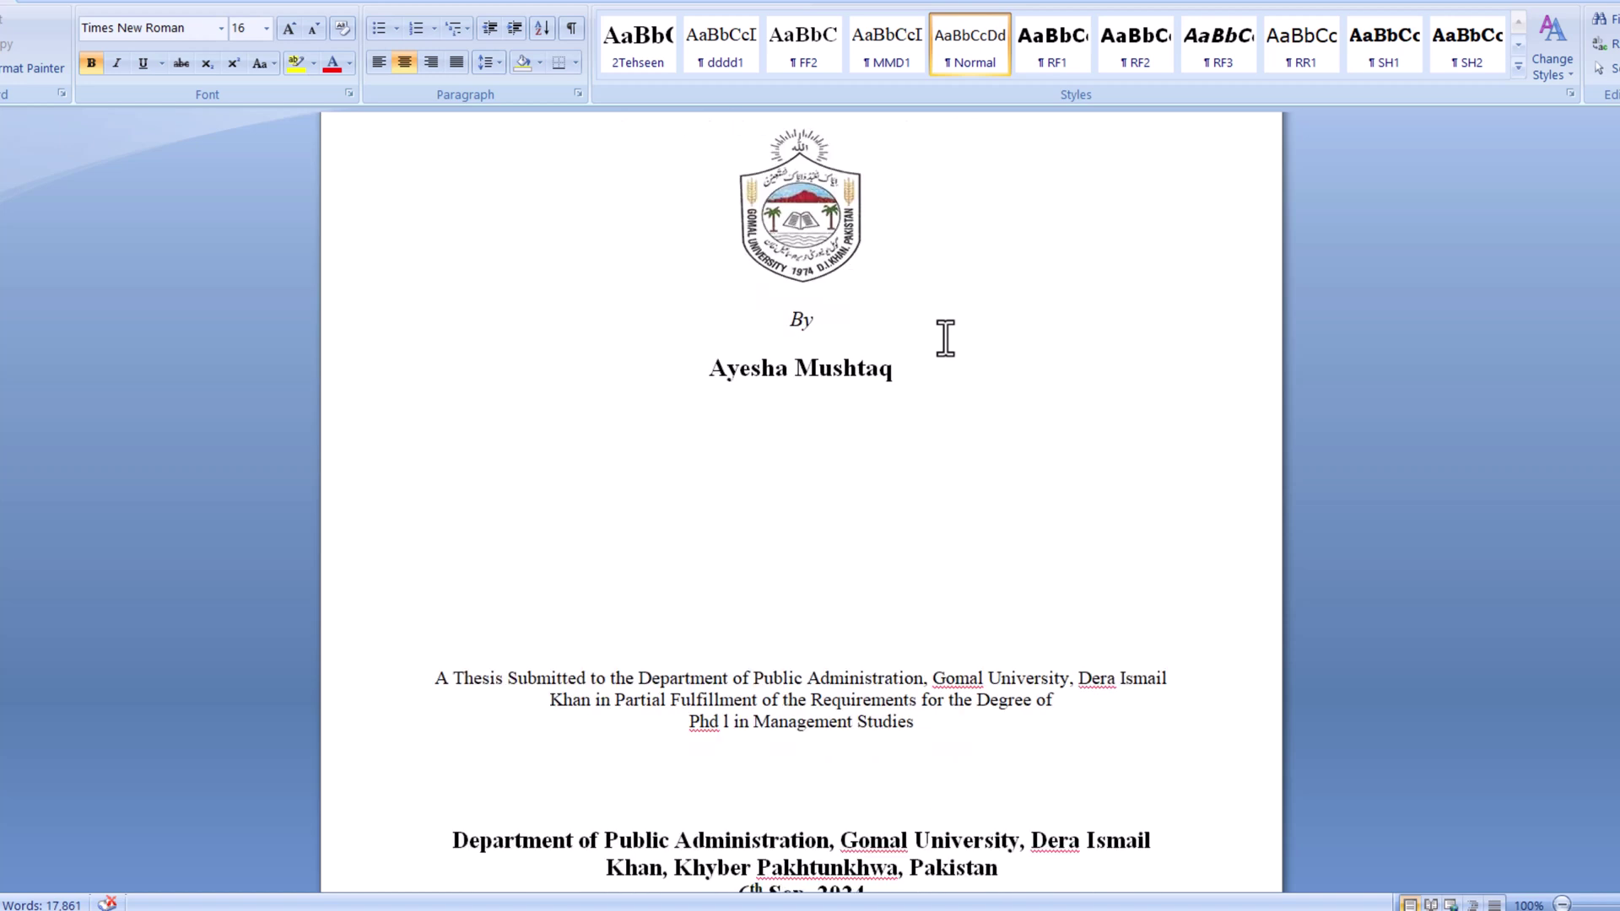
{"action": "left_click", "coordinate": [729, 731]}
{"action": "key", "text": "BackSpace"}
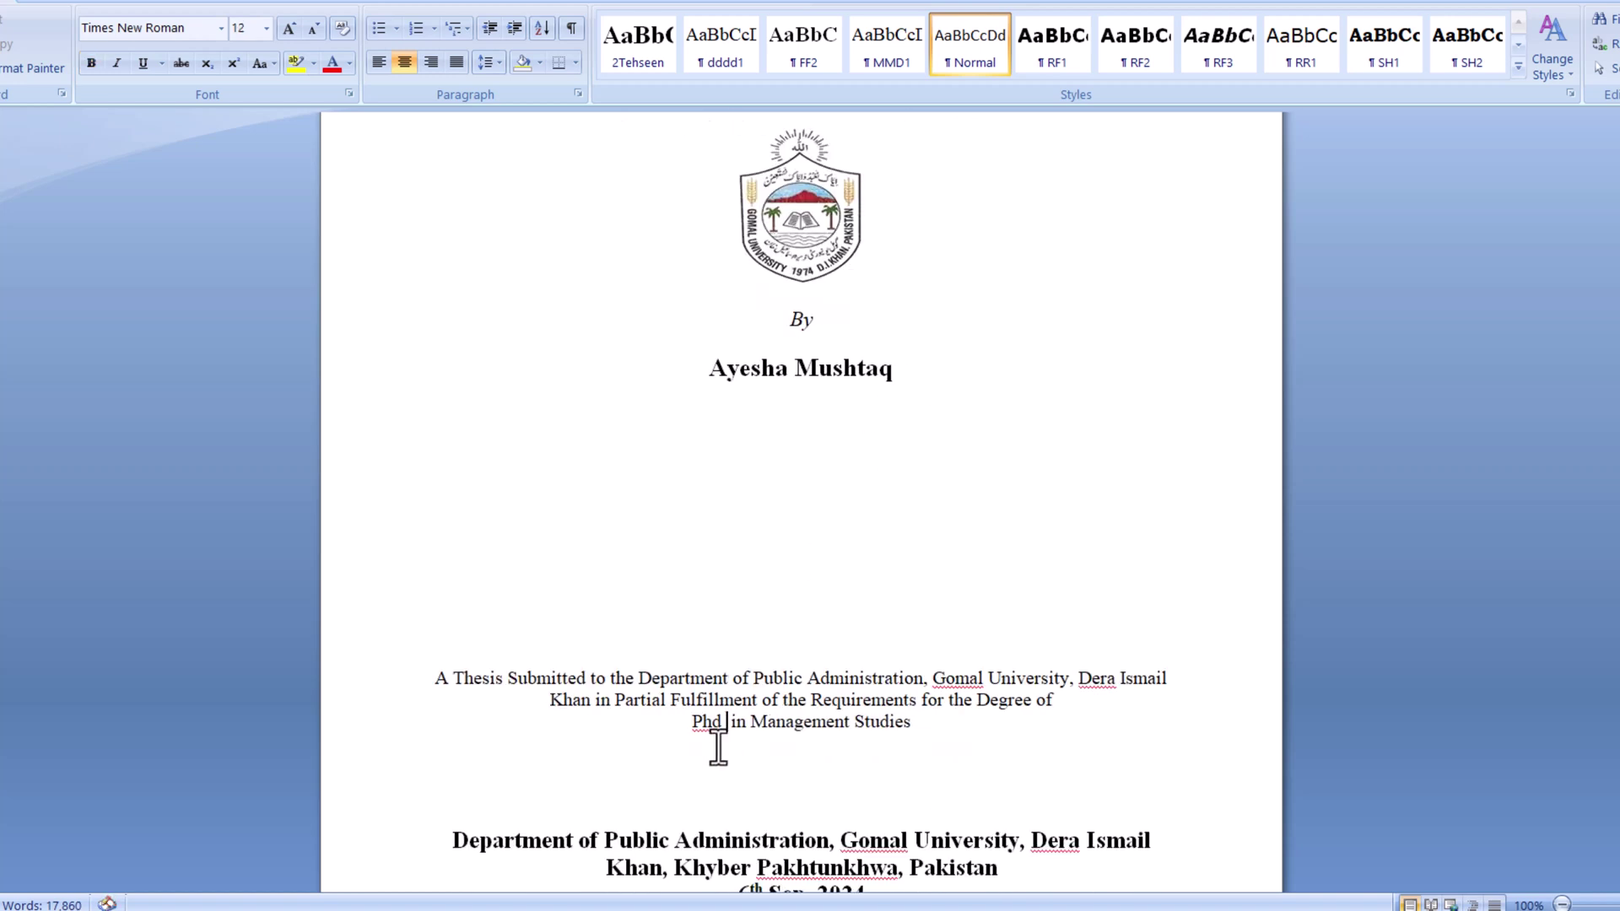
{"action": "scroll", "coordinate": [722, 721], "scroll_direction": "down", "scroll_amount": 1}
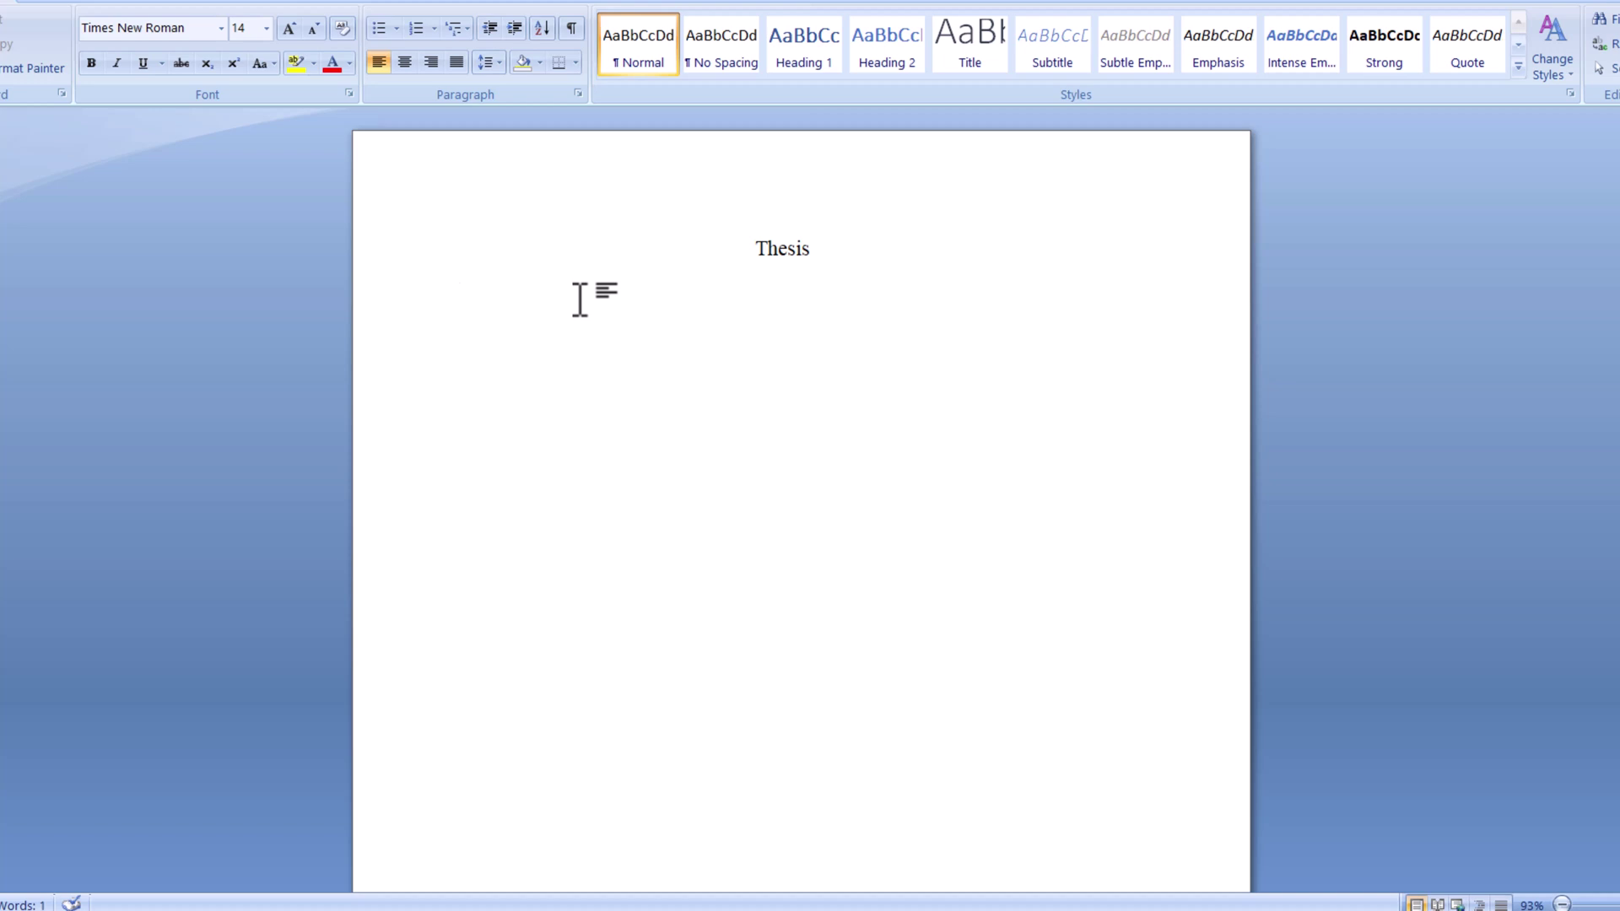
Step: Paste the bold red-initial title 'The impact of Training and Compensation on Employees Performance' under Thesis
{"action": "type", "text": "The impact of Training and Compensation on Employees Performance"}
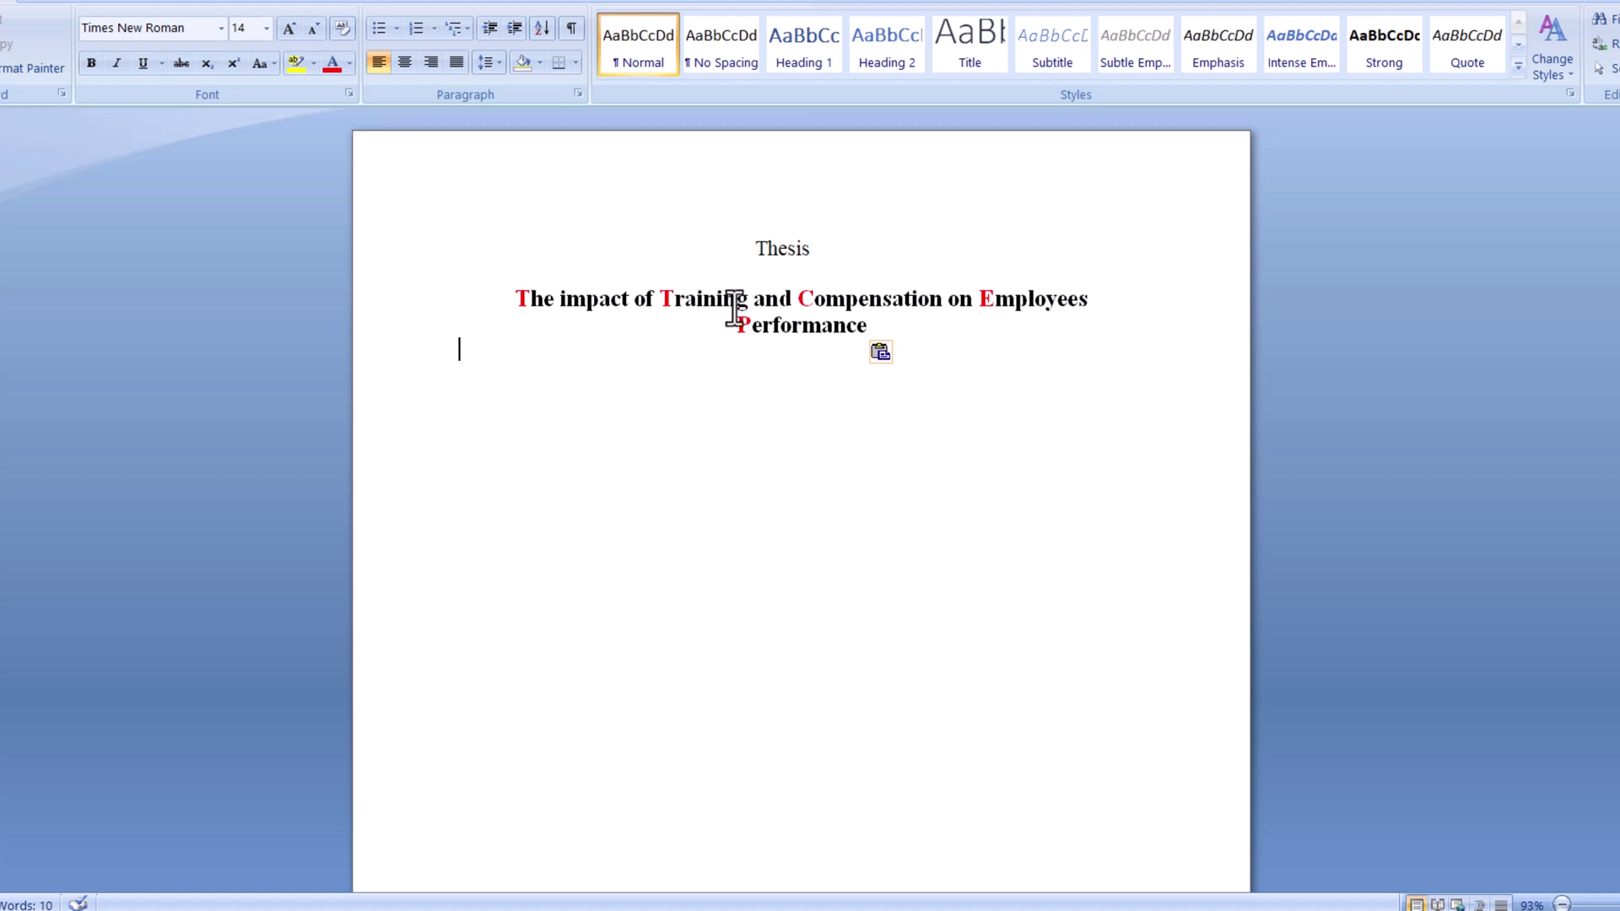
{"action": "left_click", "coordinate": [801, 304]}
{"action": "left_click", "coordinate": [963, 304], "text": "shift"}
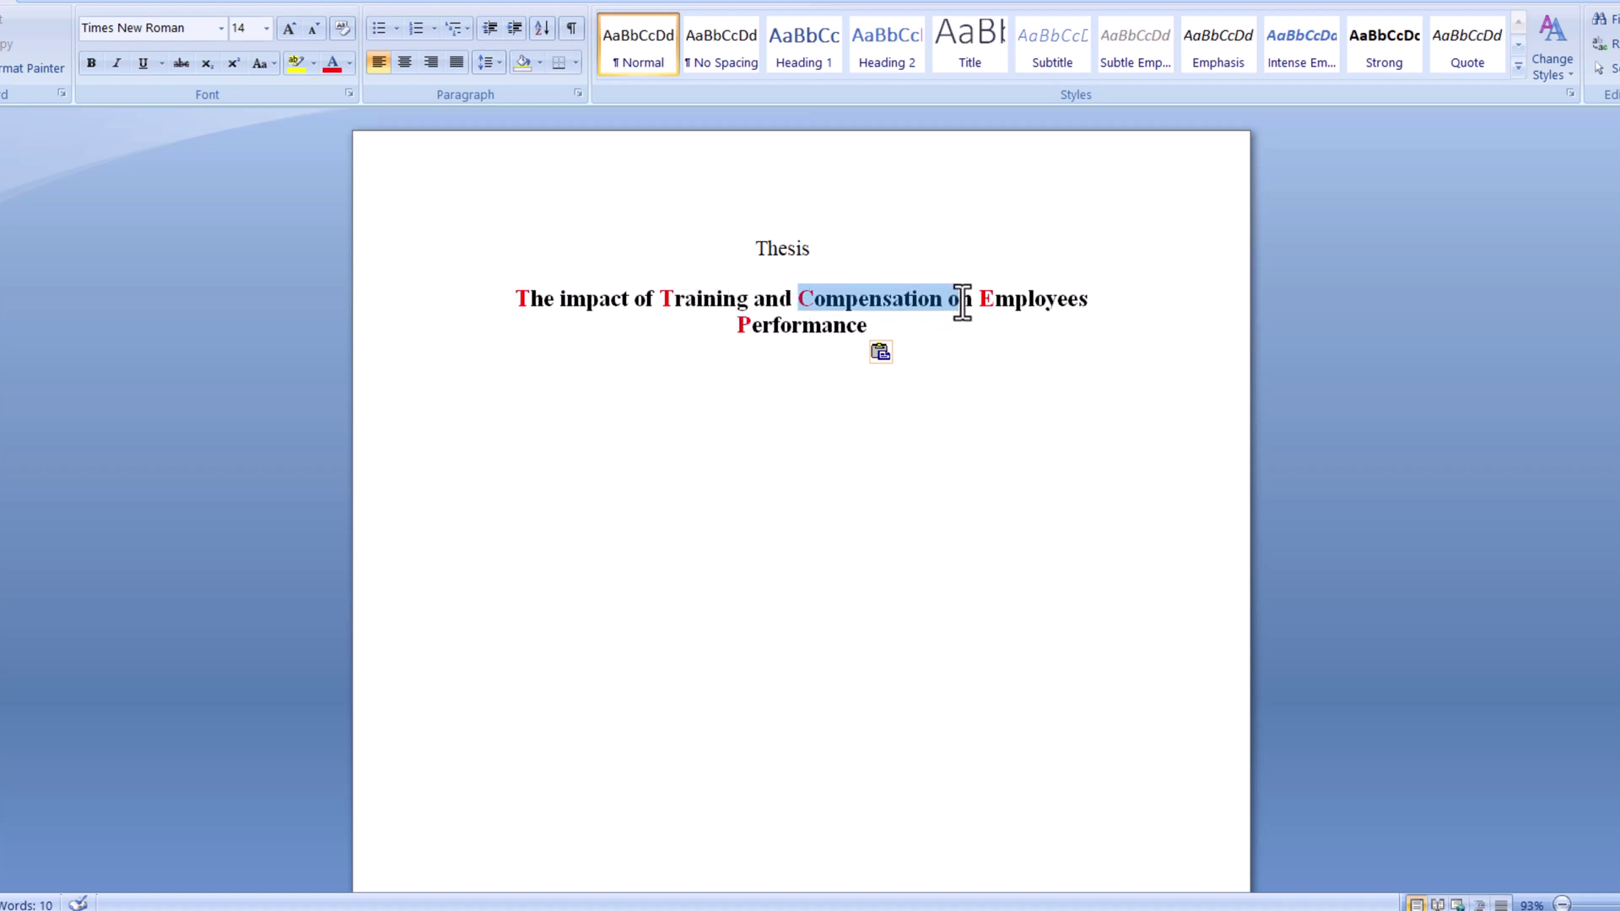
{"action": "left_click", "coordinate": [960, 304]}
{"action": "double_click", "coordinate": [958, 304]}
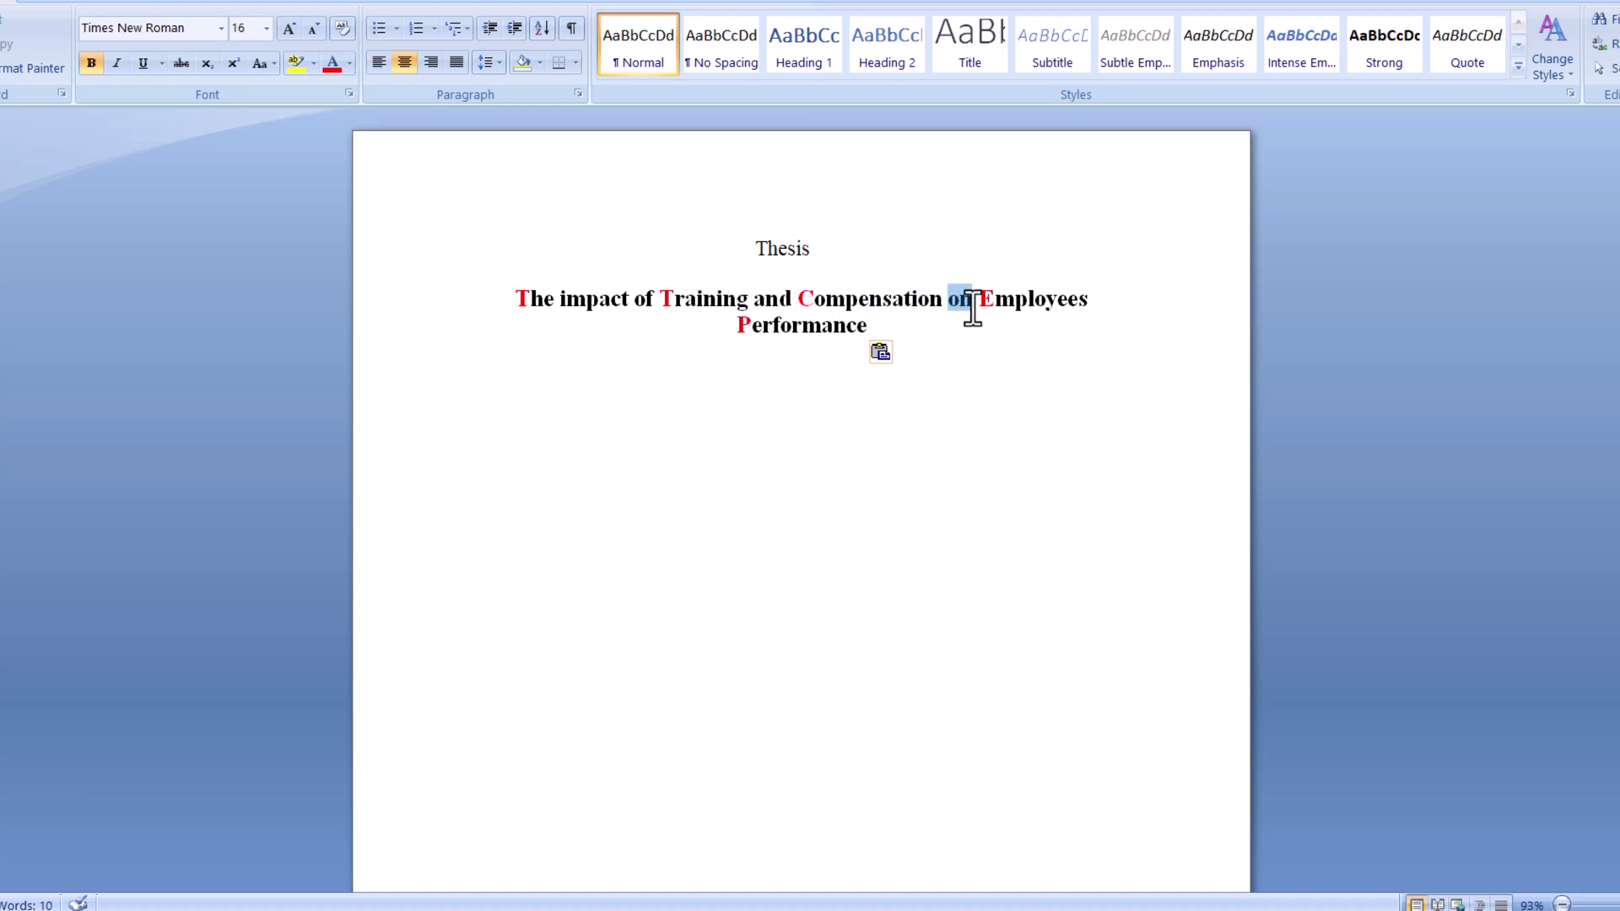
{"action": "left_click", "coordinate": [962, 324]}
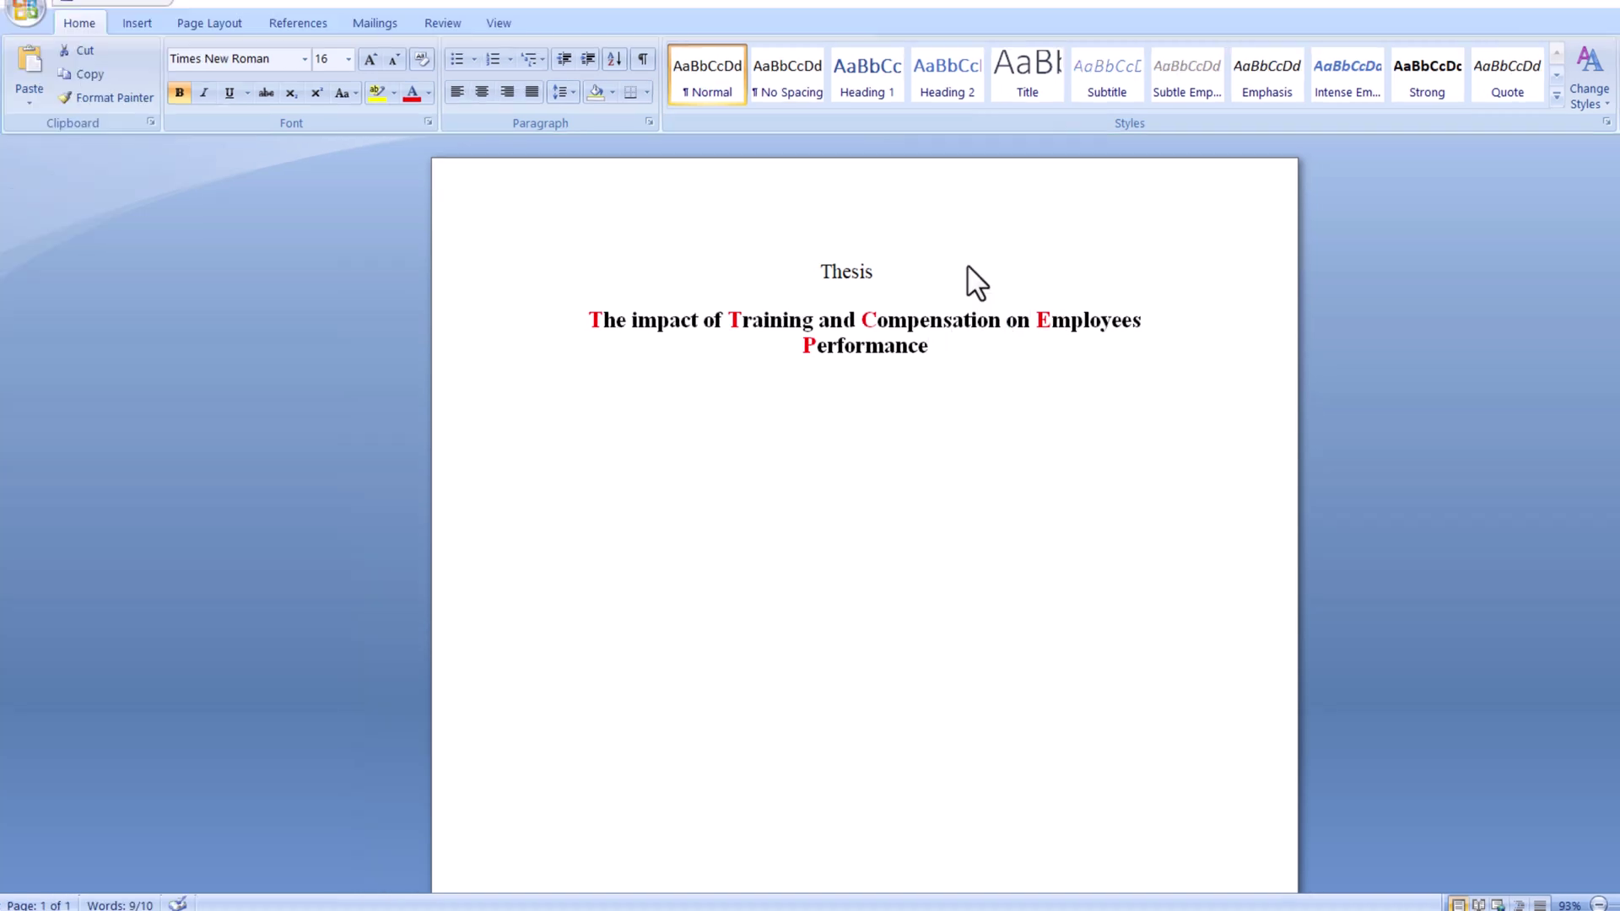
Step: Replace the selected title with the Untitled PNG Gomal University logo from Downloads
{"action": "key", "text": "shift+Up"}
{"action": "key", "text": "shift+Up"}
{"action": "key", "text": "shift+Up"}
{"action": "key", "text": "ctrl+c"}
{"action": "left_click", "coordinate": [133, 23]}
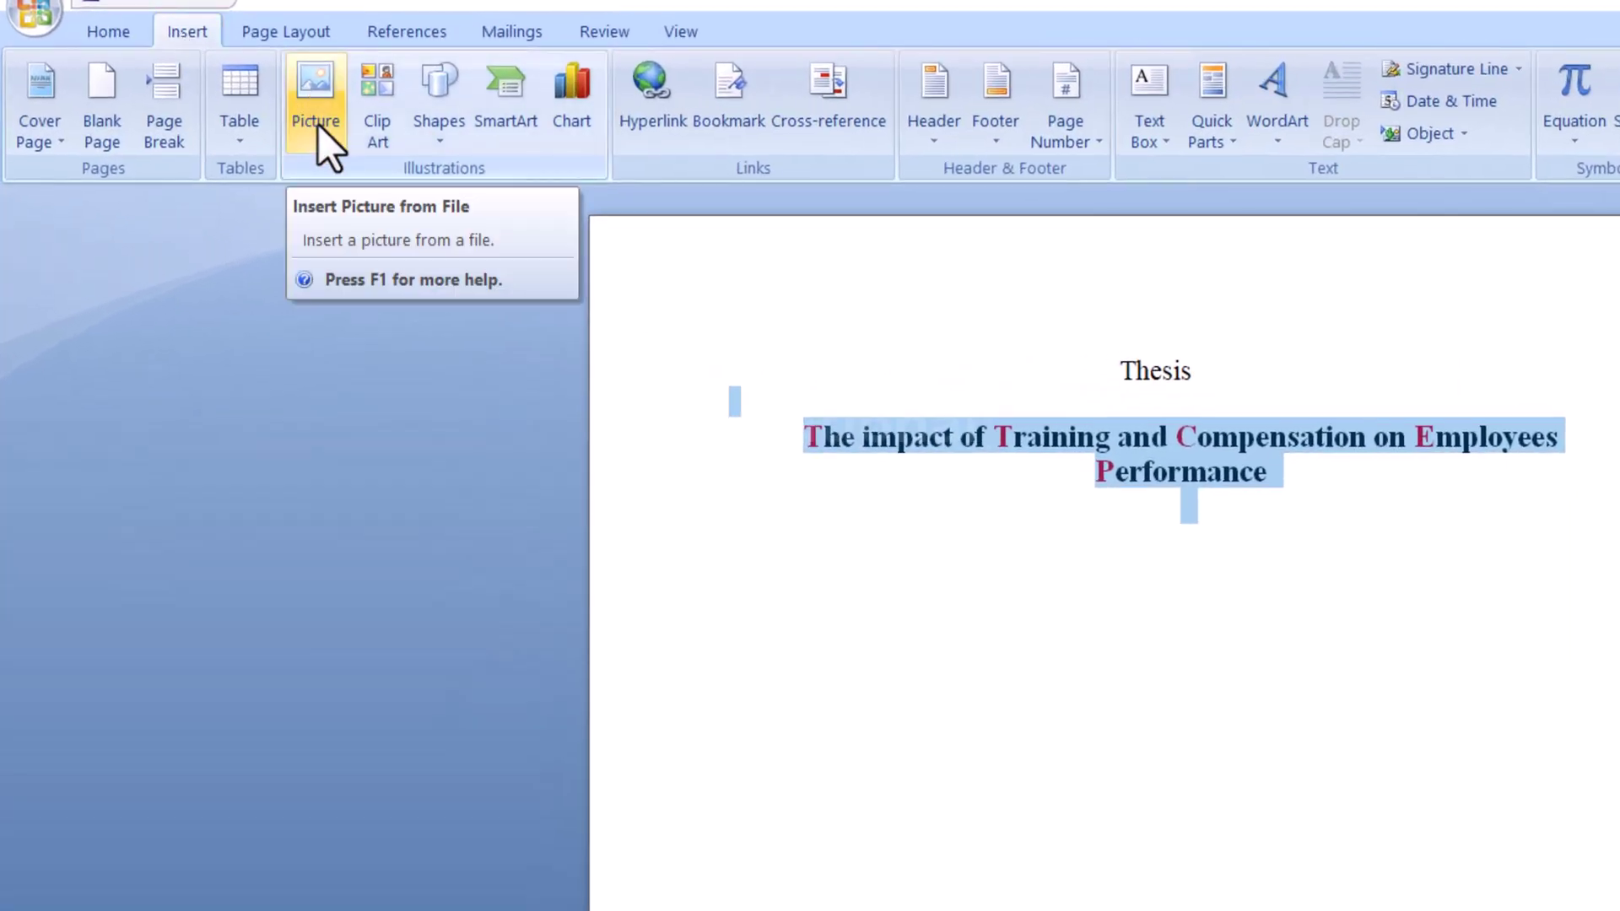
{"action": "left_click", "coordinate": [319, 124]}
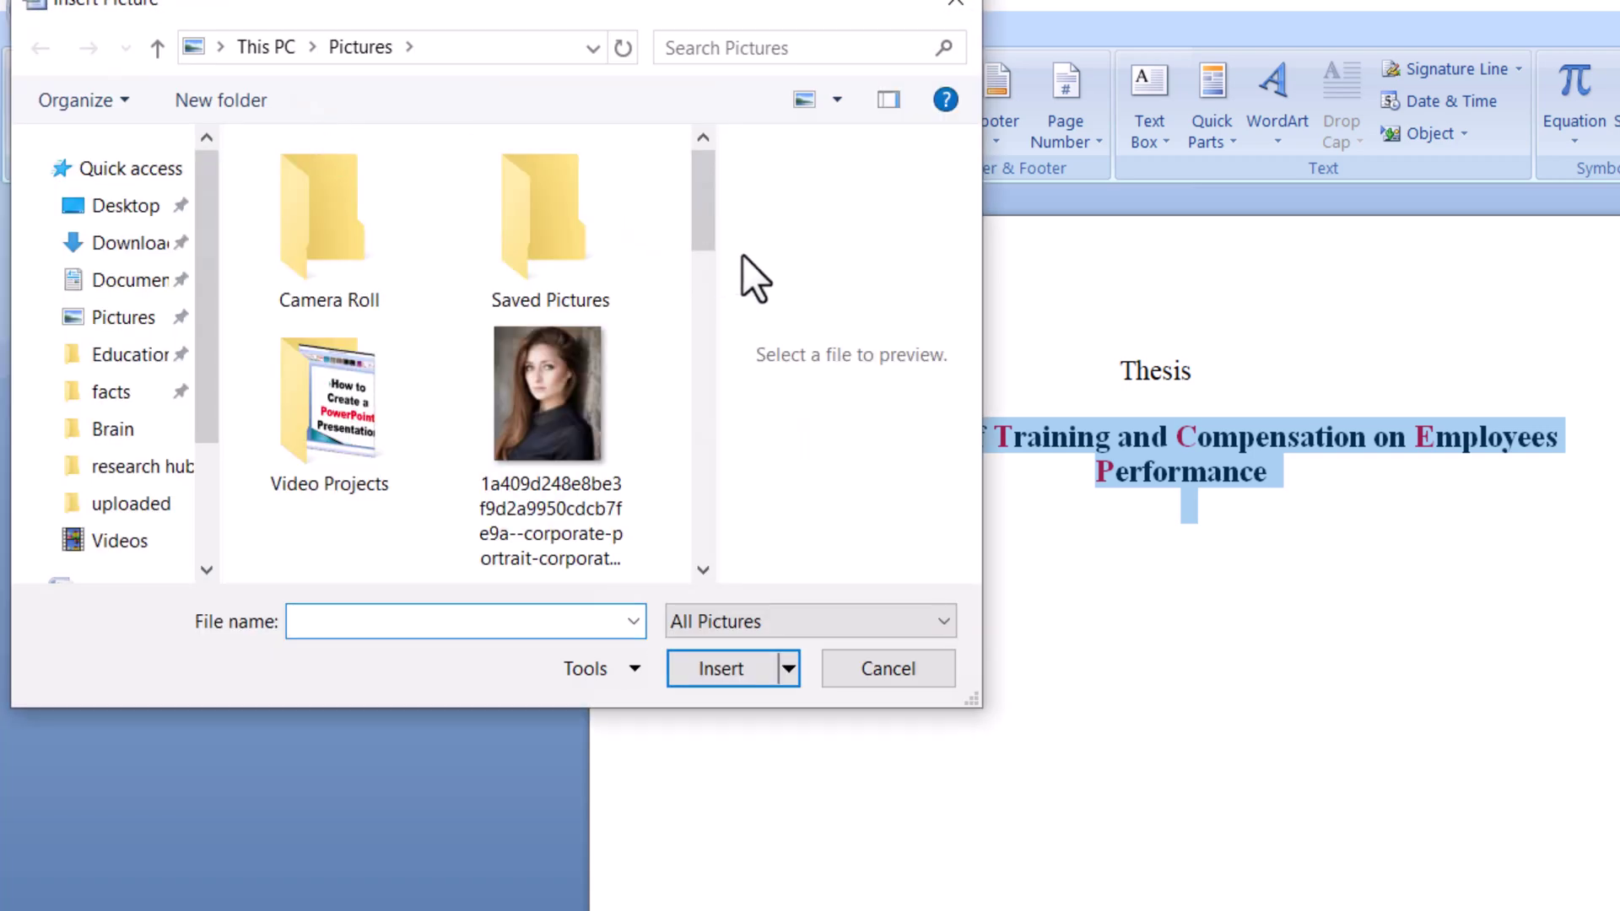
{"action": "left_click", "coordinate": [124, 245]}
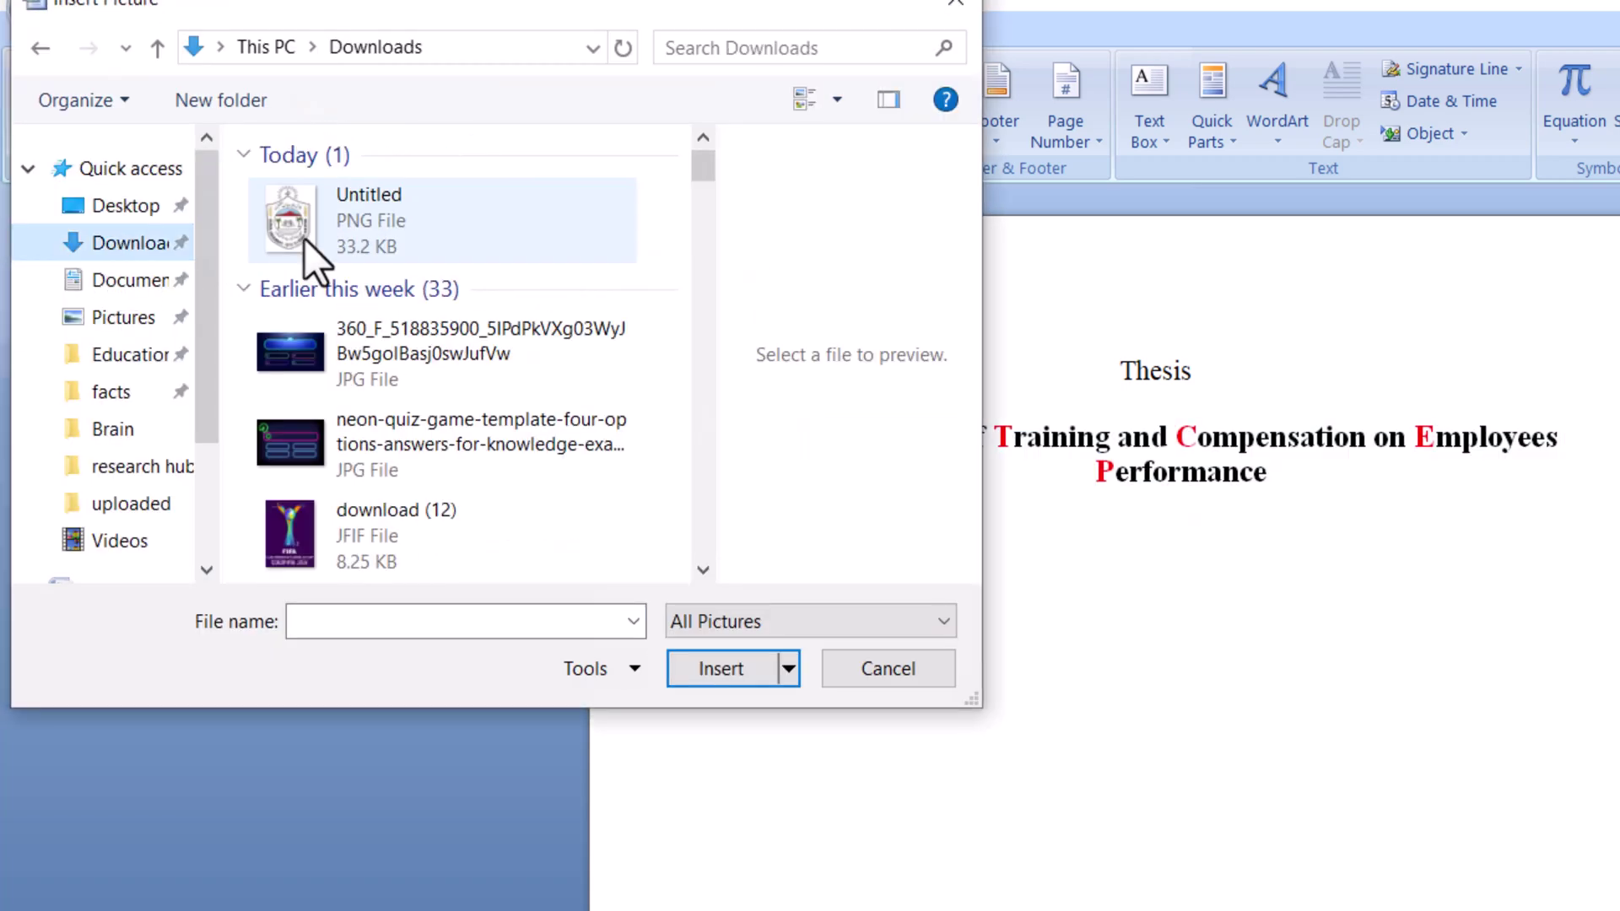
{"action": "left_click", "coordinate": [305, 240]}
{"action": "left_click", "coordinate": [715, 662]}
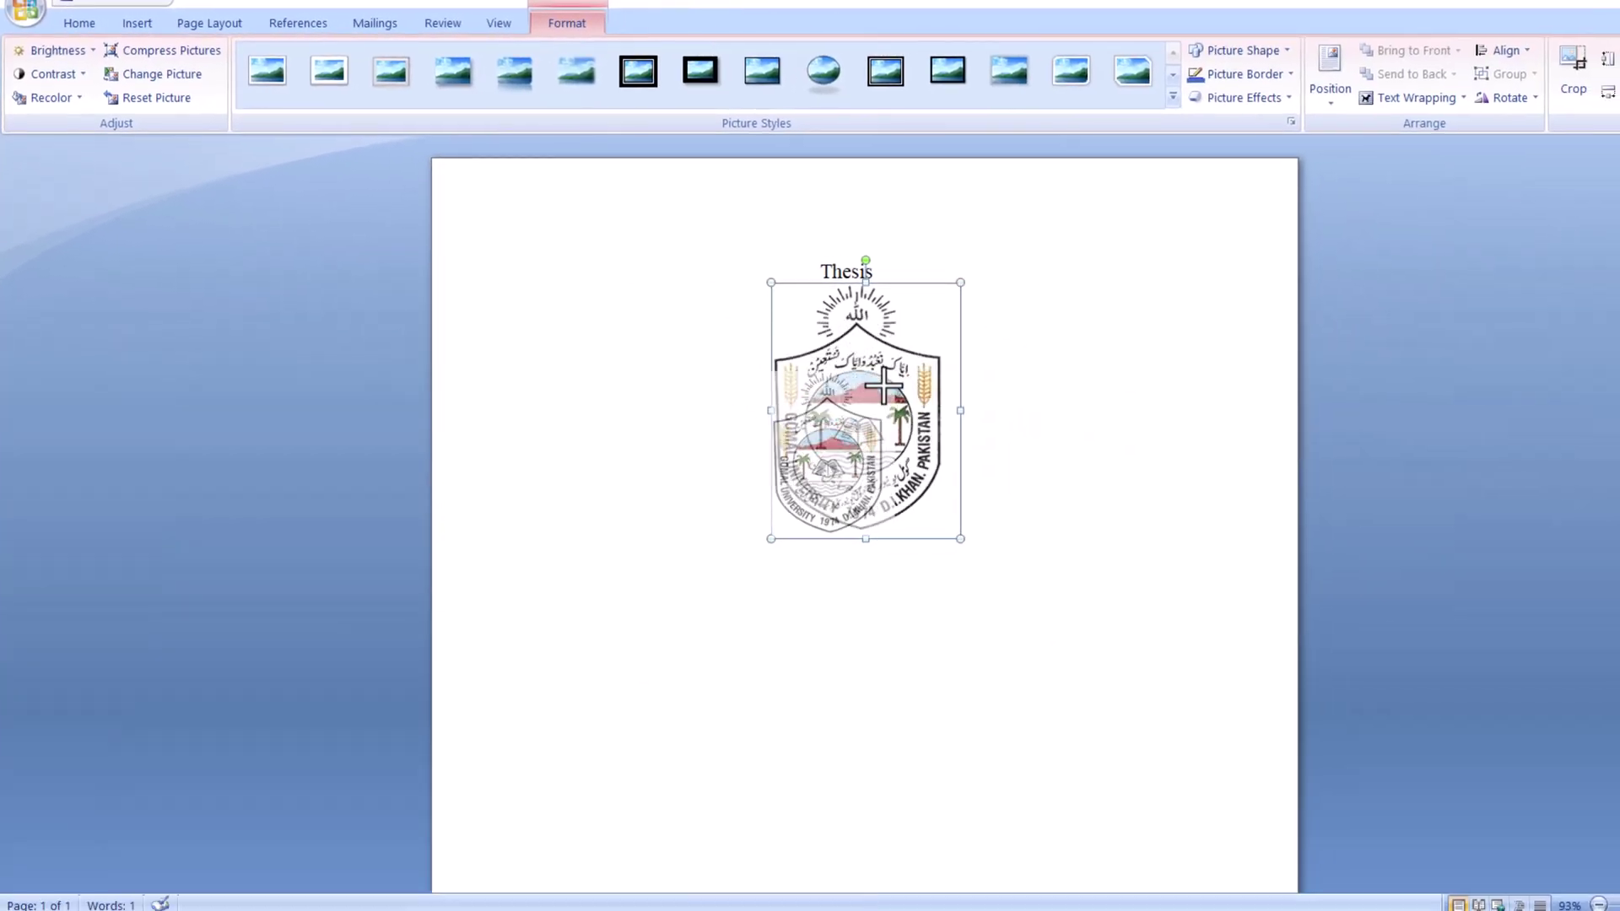
Step: Shrink the logo and paste the red-initial title back on new lines above it
{"action": "left_click_drag", "start_coordinate": [964, 276], "coordinate": [921, 285]}
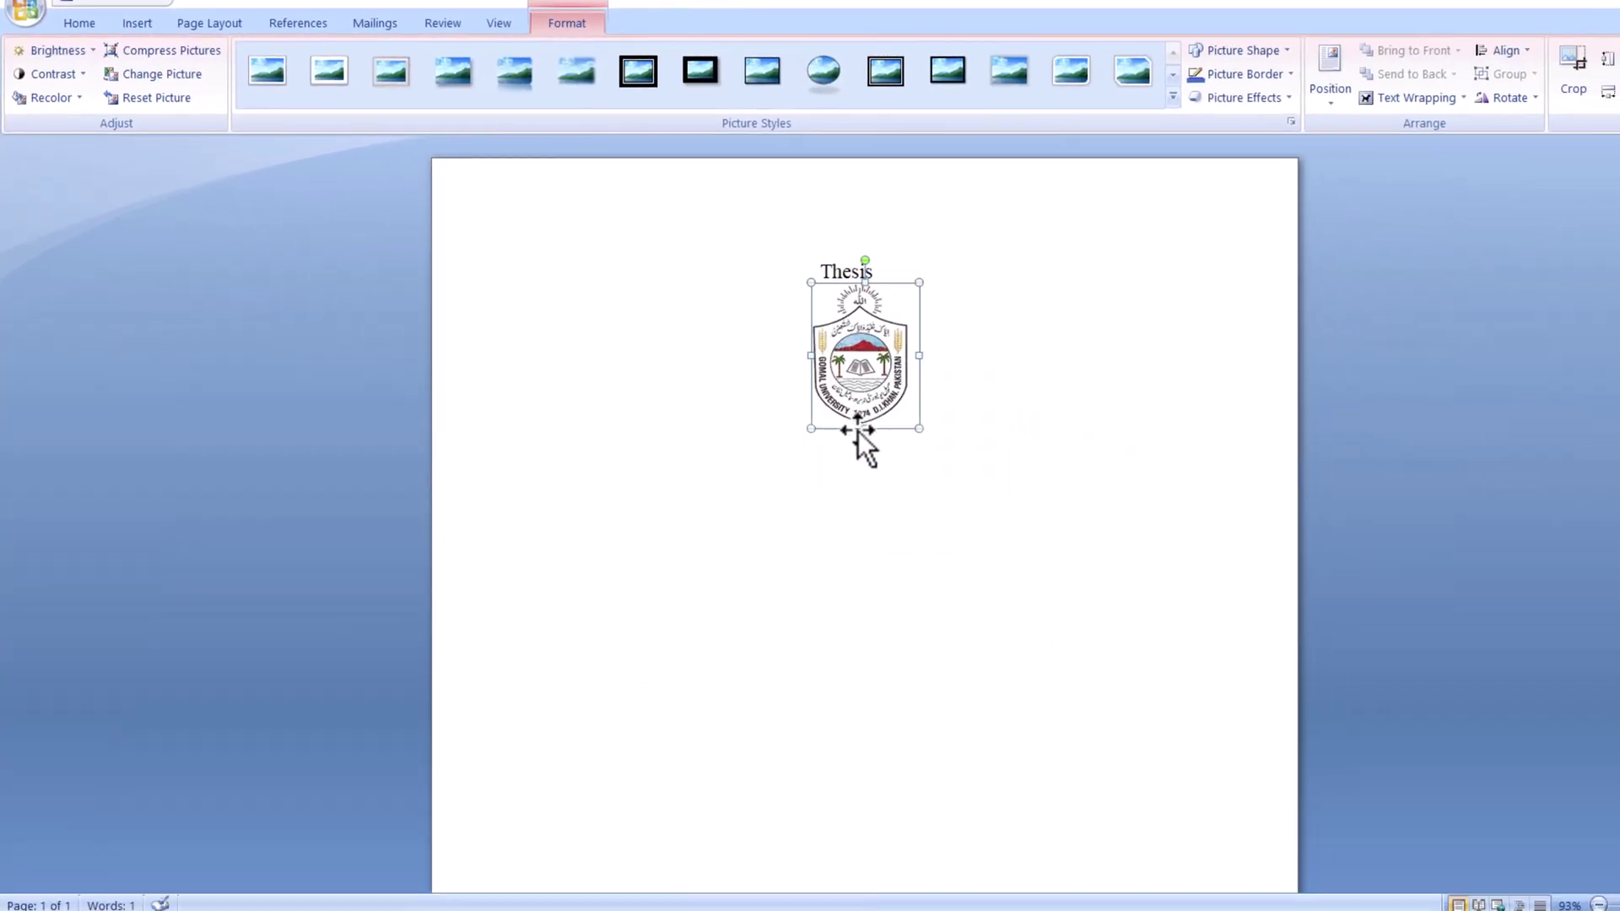
{"action": "left_click_drag", "start_coordinate": [858, 431], "coordinate": [857, 431]}
{"action": "key", "text": "Return"}
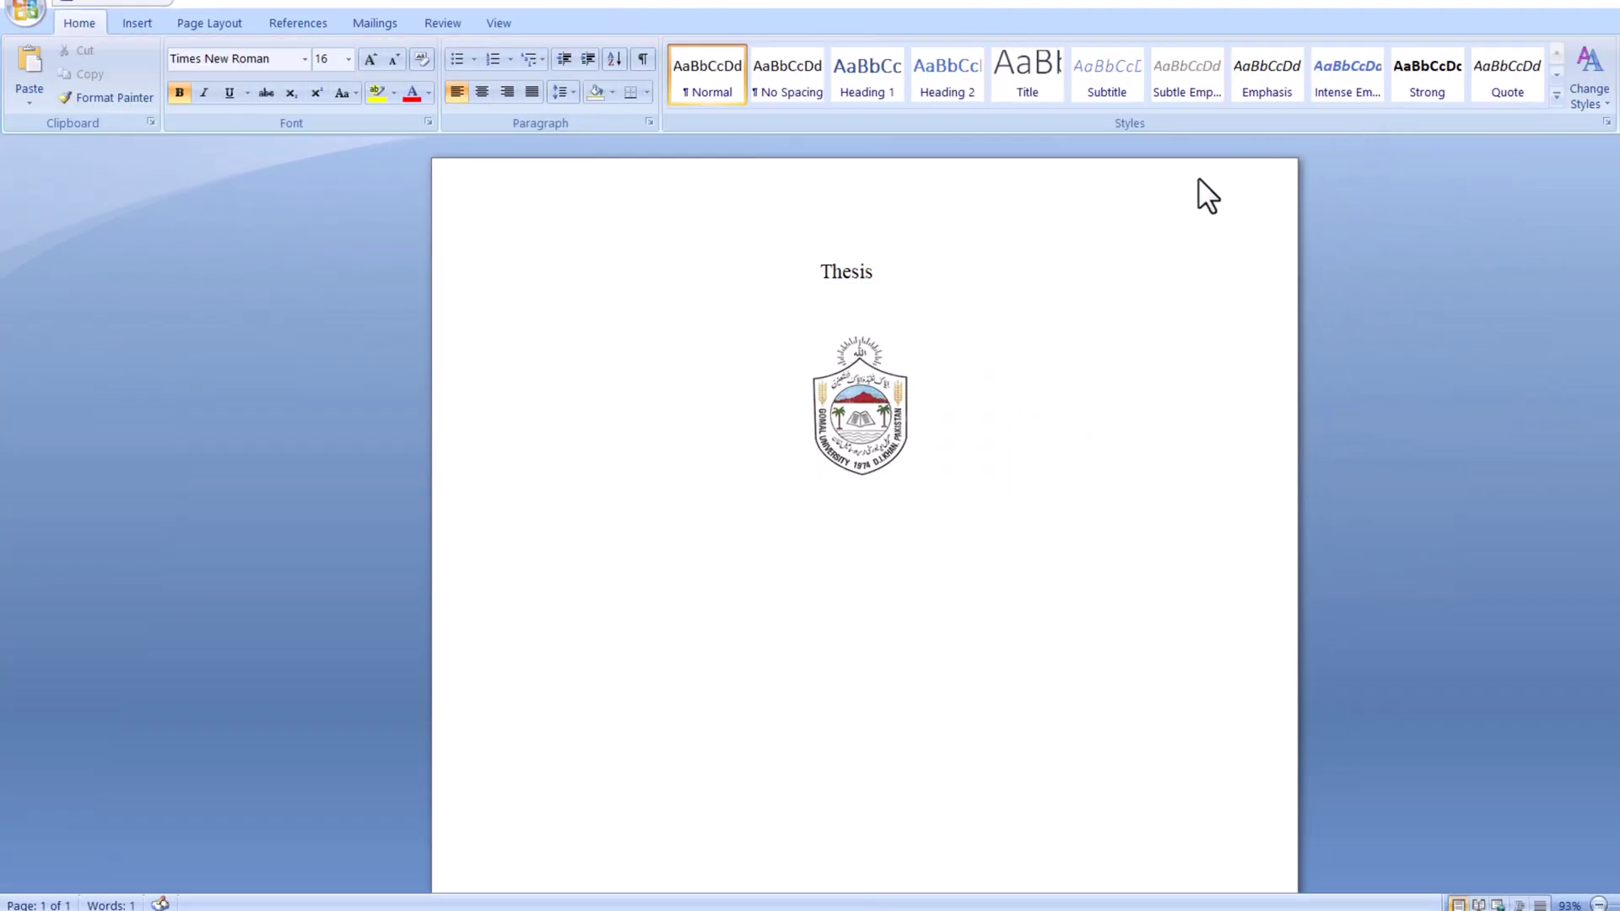
{"action": "key", "text": "Return"}
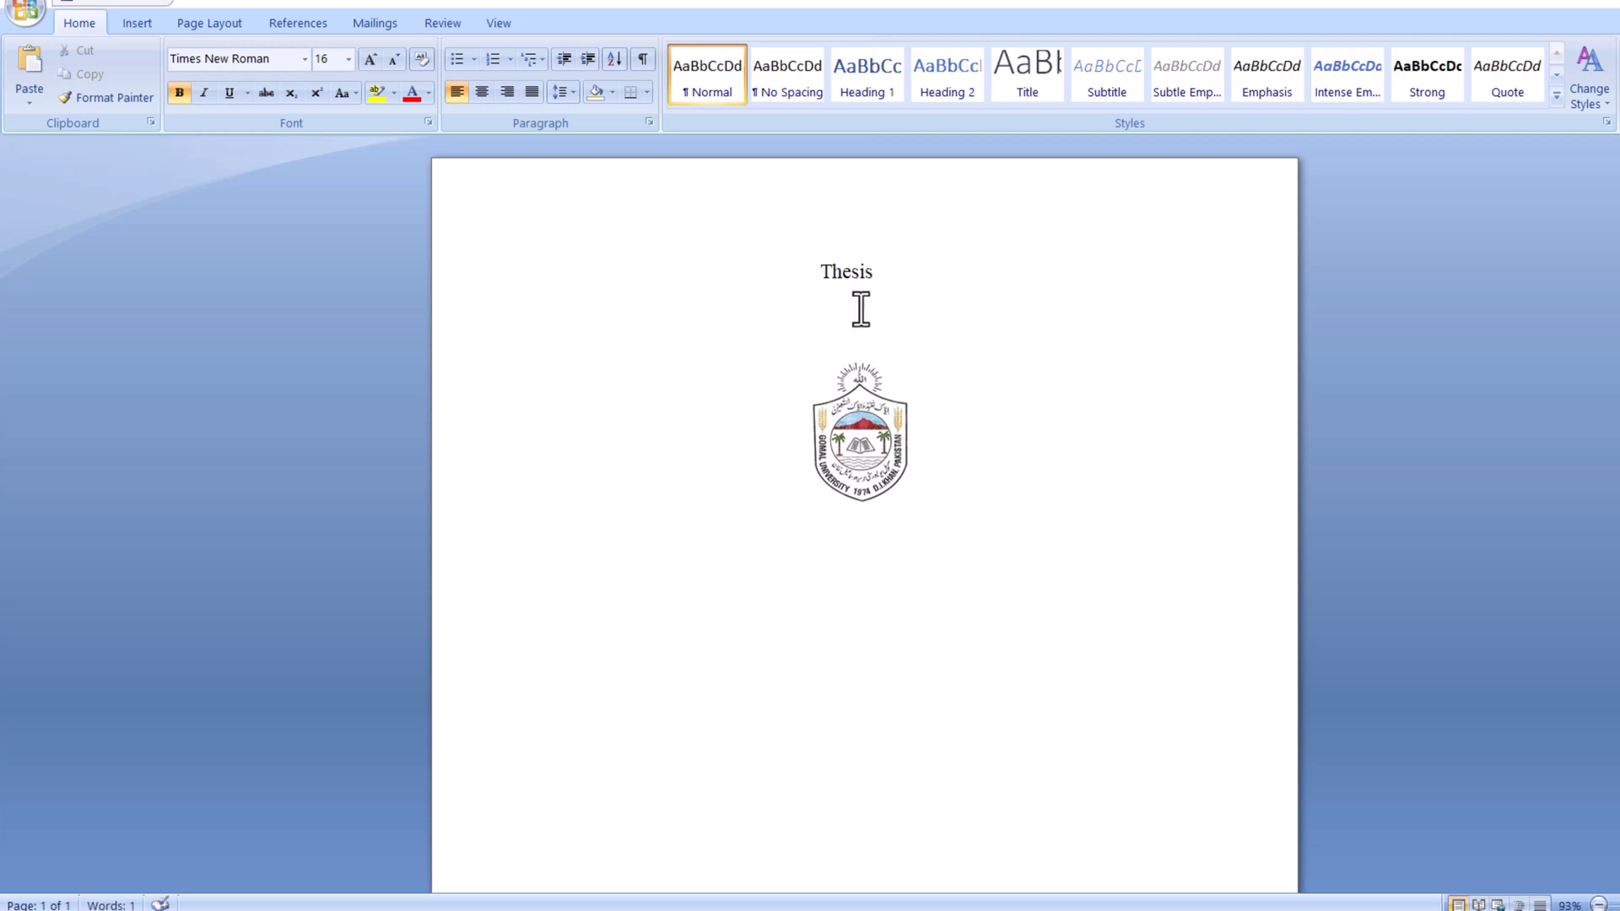
{"action": "key", "text": "ctrl+v"}
Step: Centre the logo under the title and enlarge it by dragging its corners outward
{"action": "left_click_drag", "start_coordinate": [848, 494], "coordinate": [842, 494]}
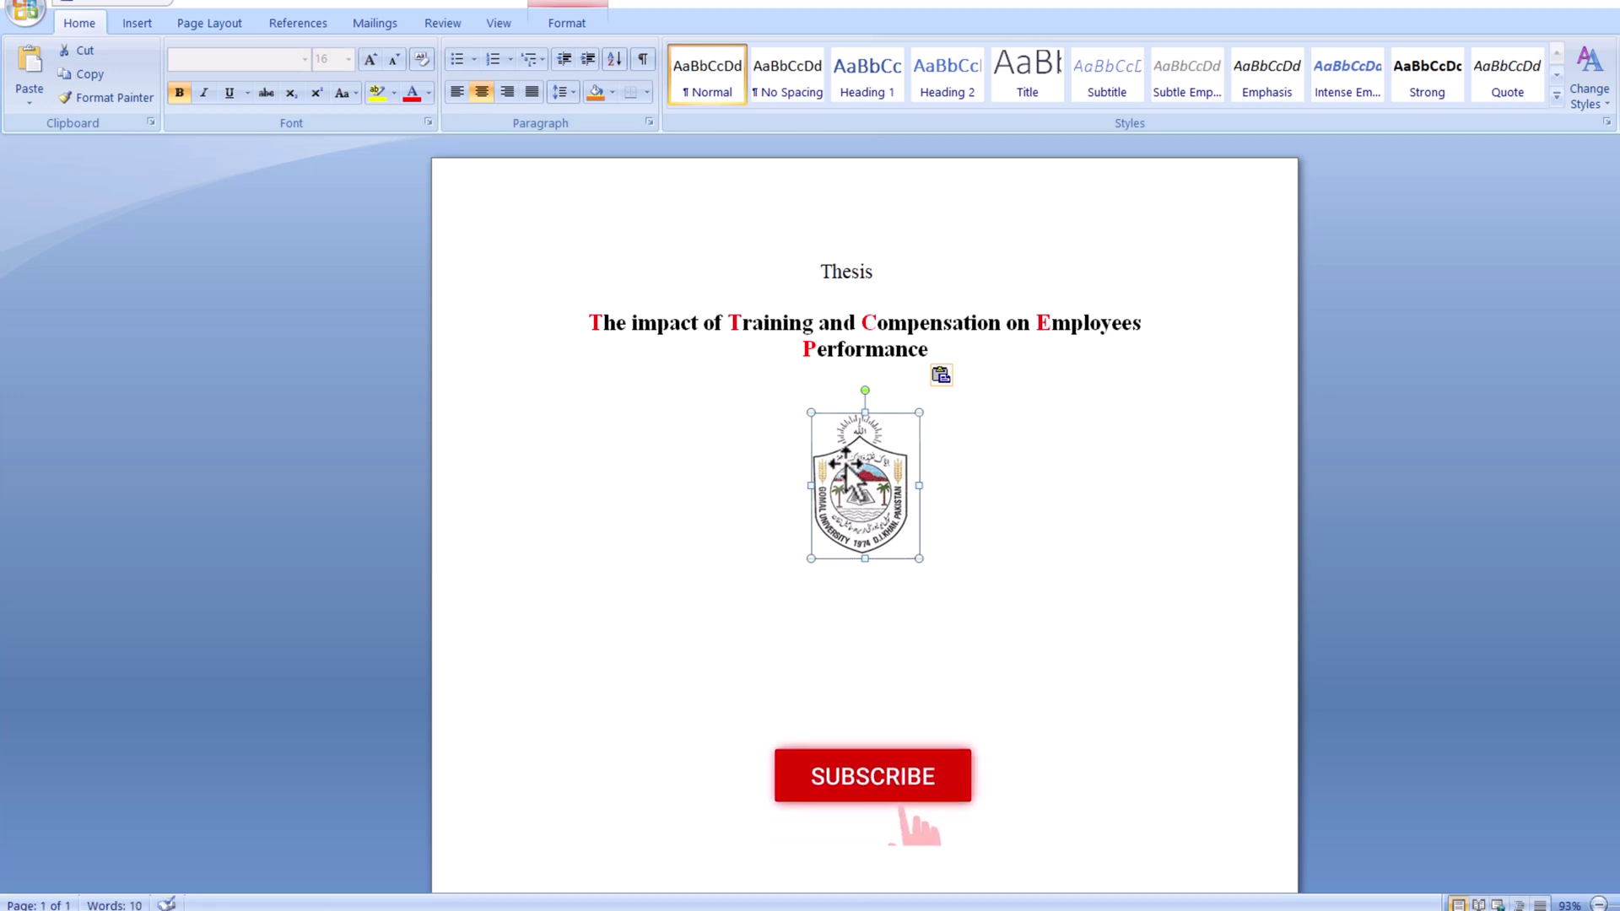
{"action": "left_click_drag", "start_coordinate": [805, 489], "coordinate": [802, 491]}
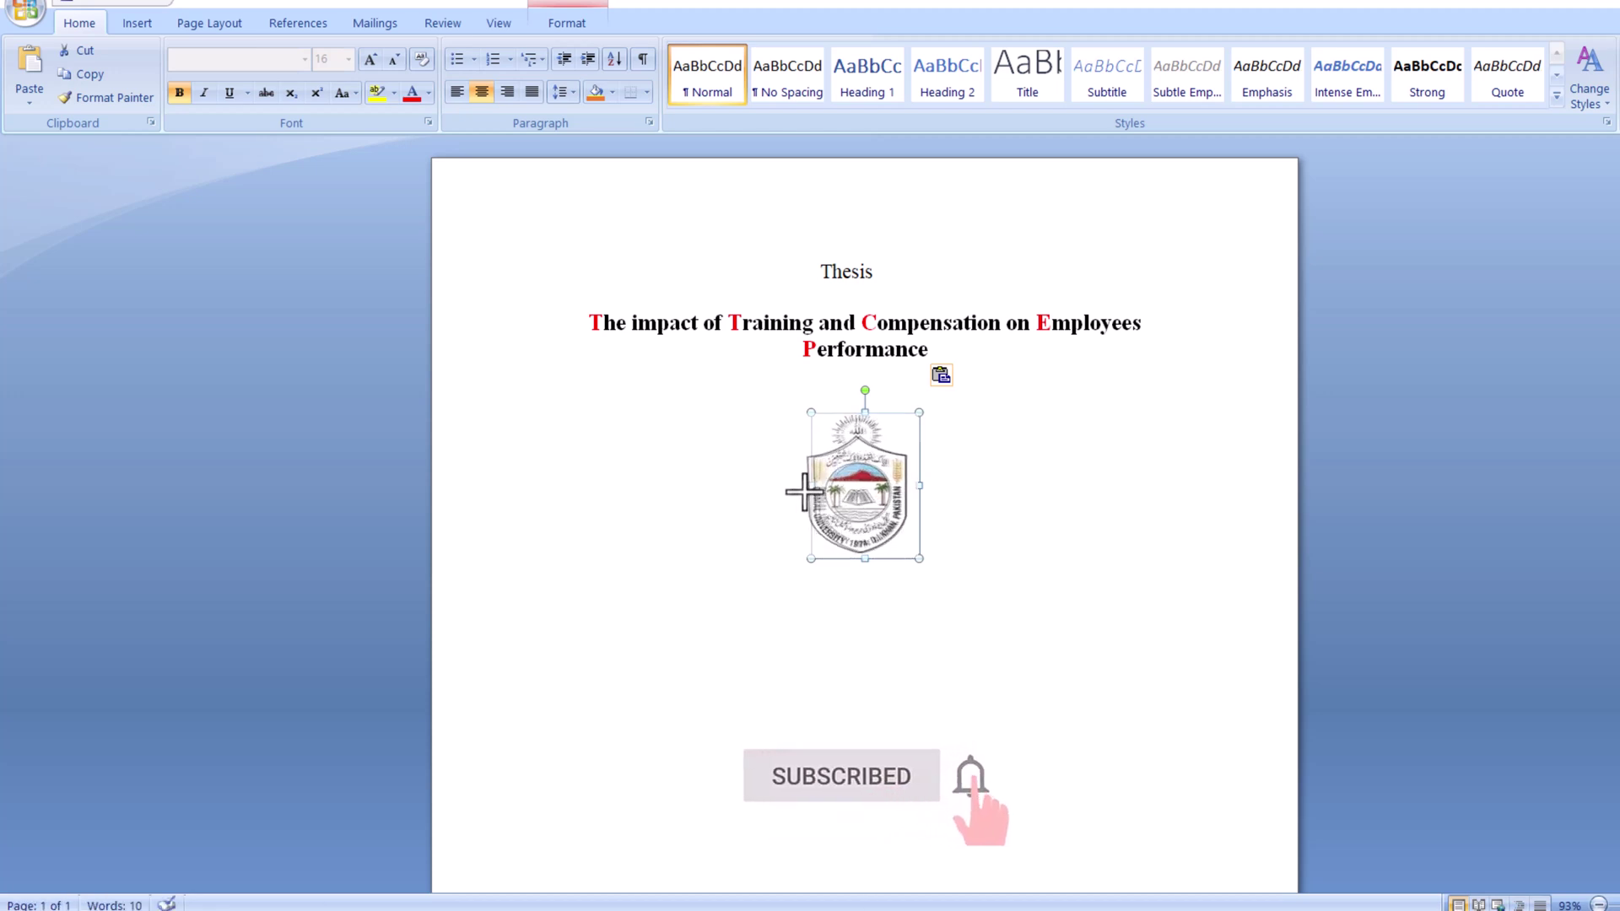
{"action": "left_click_drag", "start_coordinate": [809, 414], "coordinate": [777, 405]}
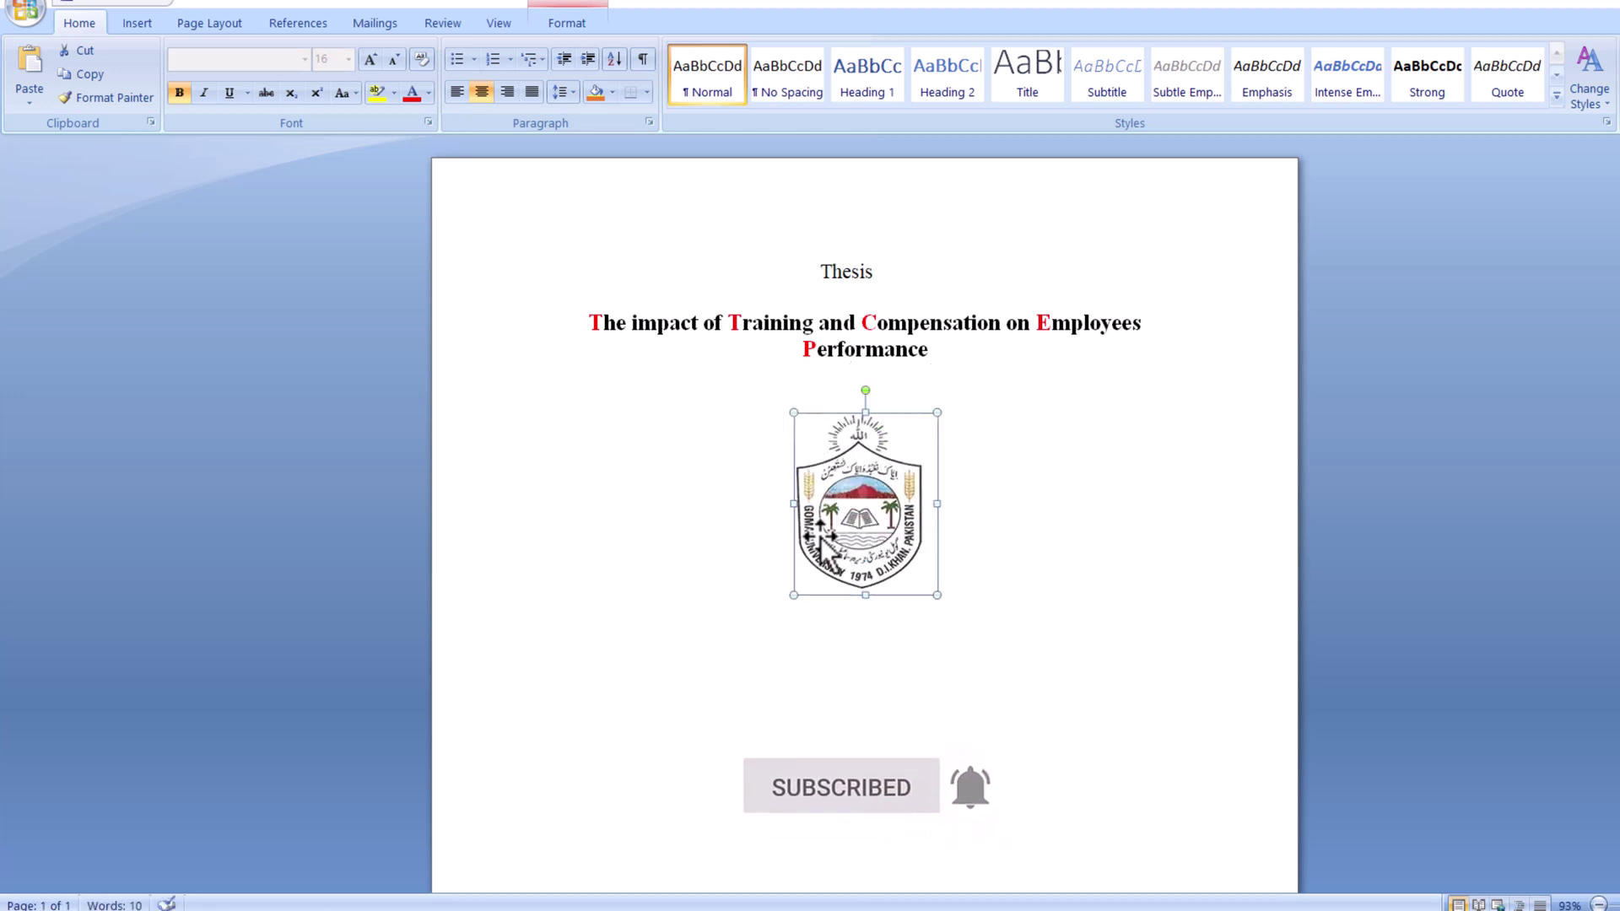
{"action": "left_click", "coordinate": [866, 553]}
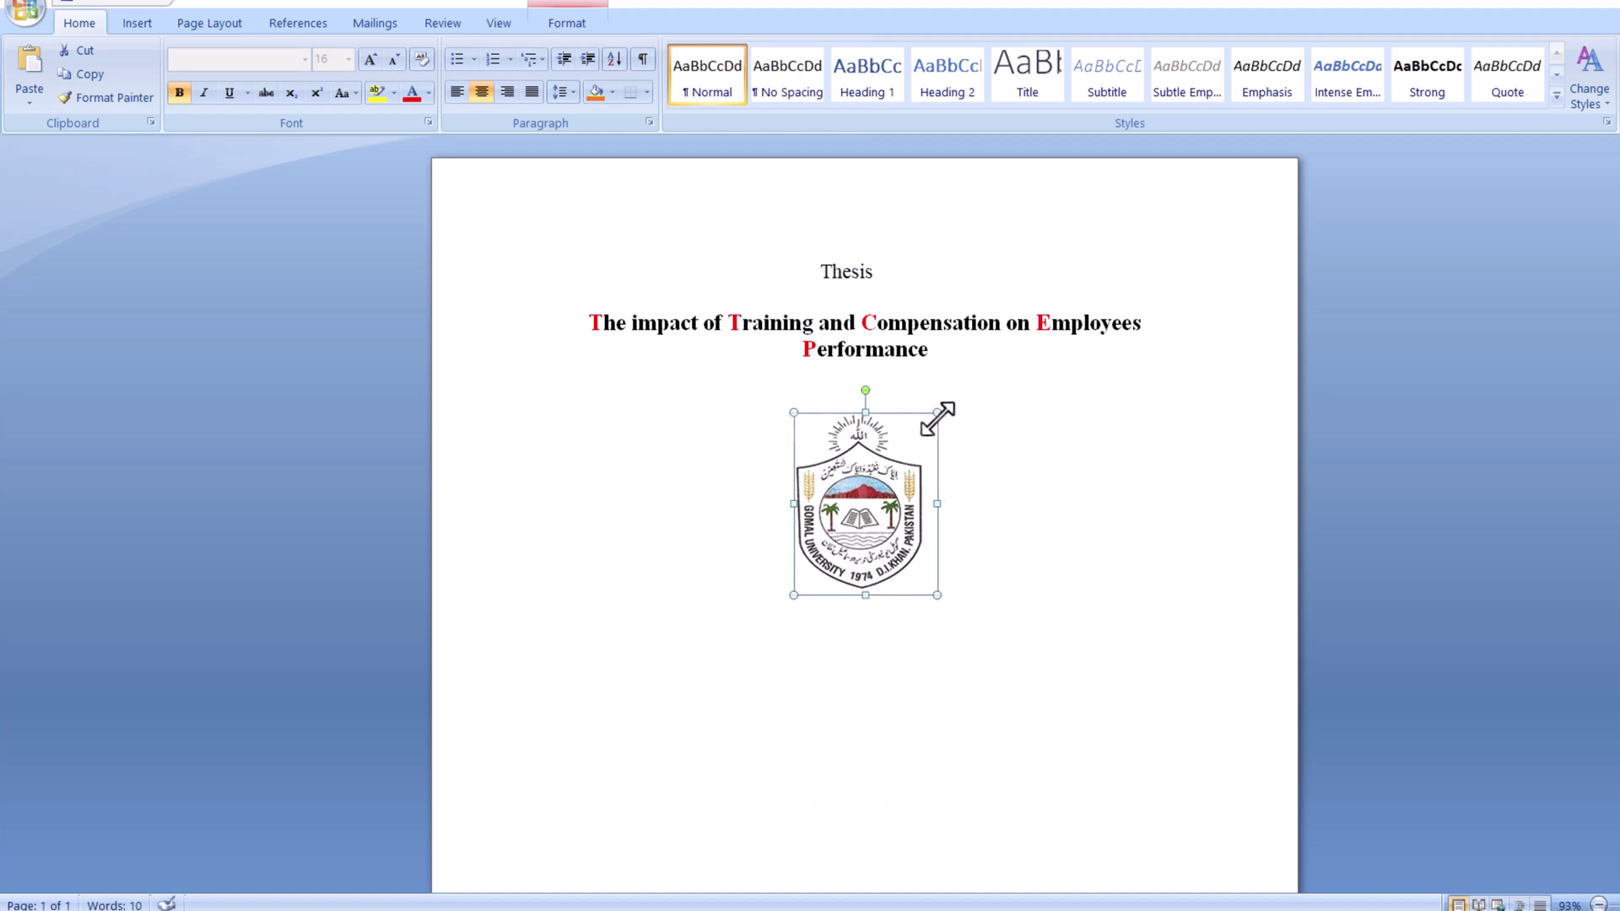
{"action": "left_click_drag", "start_coordinate": [937, 414], "coordinate": [950, 402]}
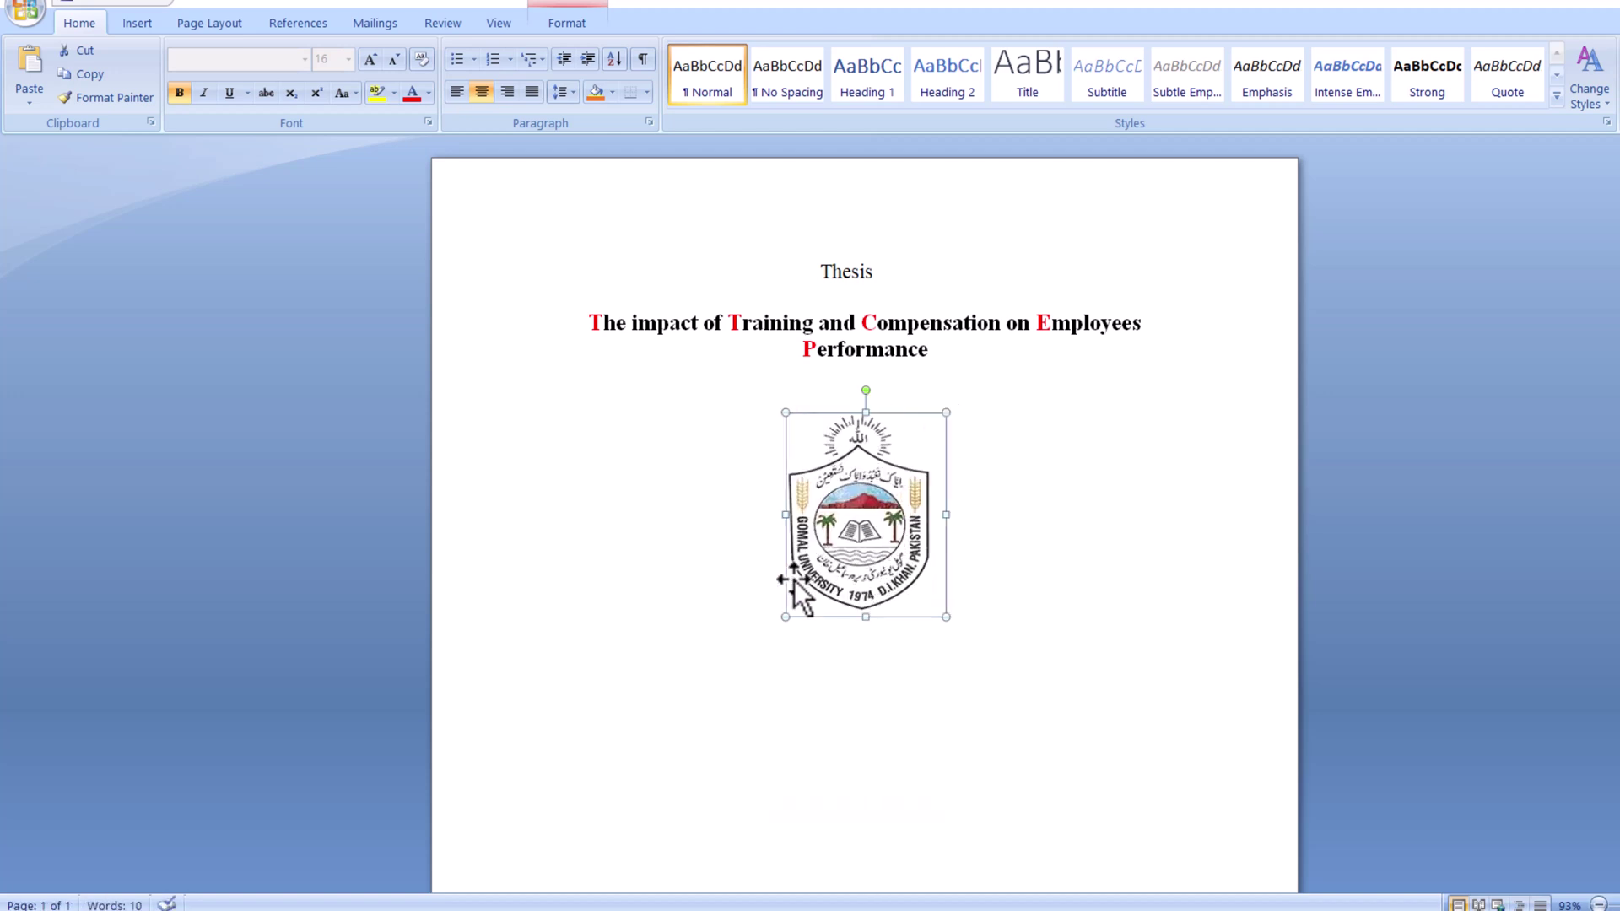
{"action": "left_click_drag", "start_coordinate": [783, 618], "coordinate": [769, 641]}
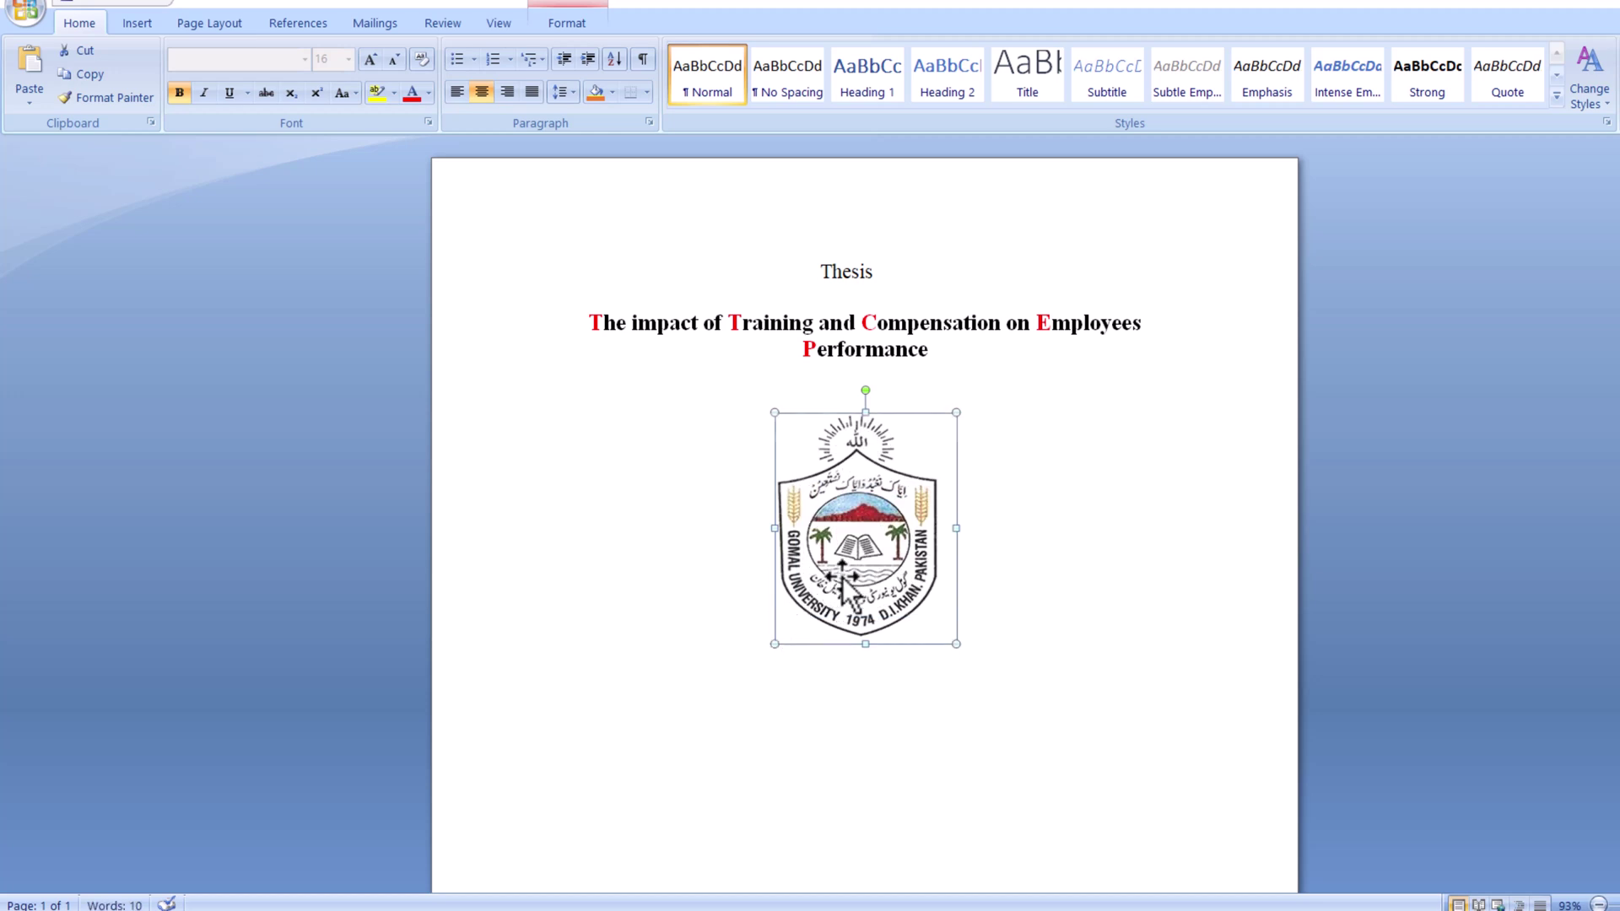
{"action": "left_click", "coordinate": [1107, 507]}
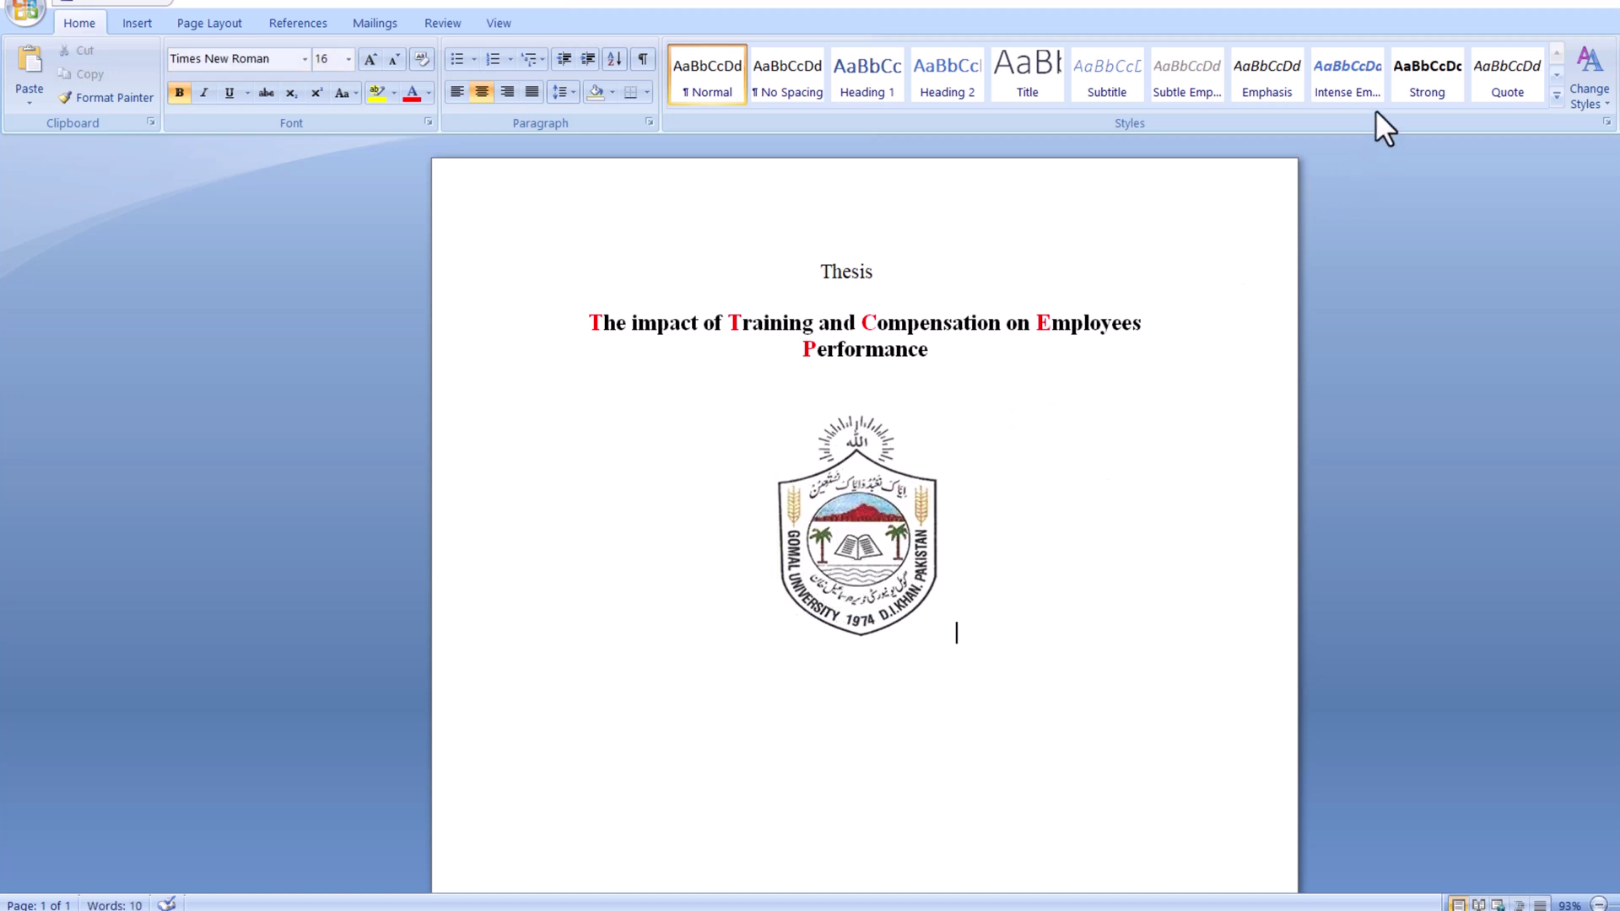
Step: Type 'Submitted By:' on a new line below the logo, with a colon instead of the semicolon, and make it italic
{"action": "key", "text": "Return"}
{"action": "type", "text": "m"}
{"action": "type", "text": "itted"}
{"action": "type", "text": " By"}
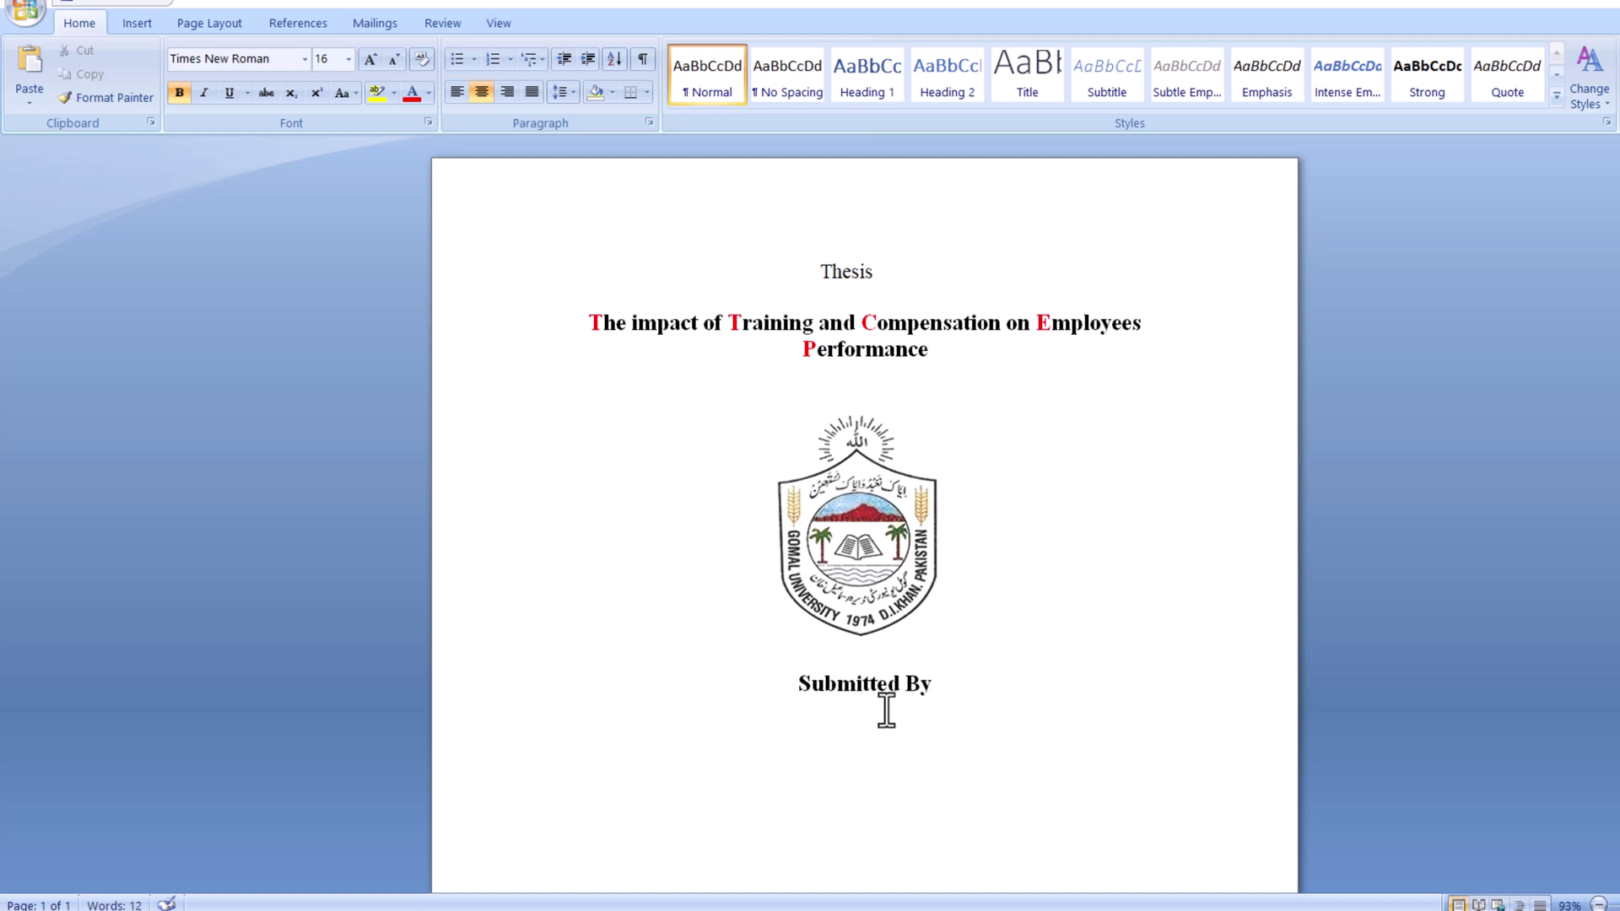
{"action": "type", "text": ";"}
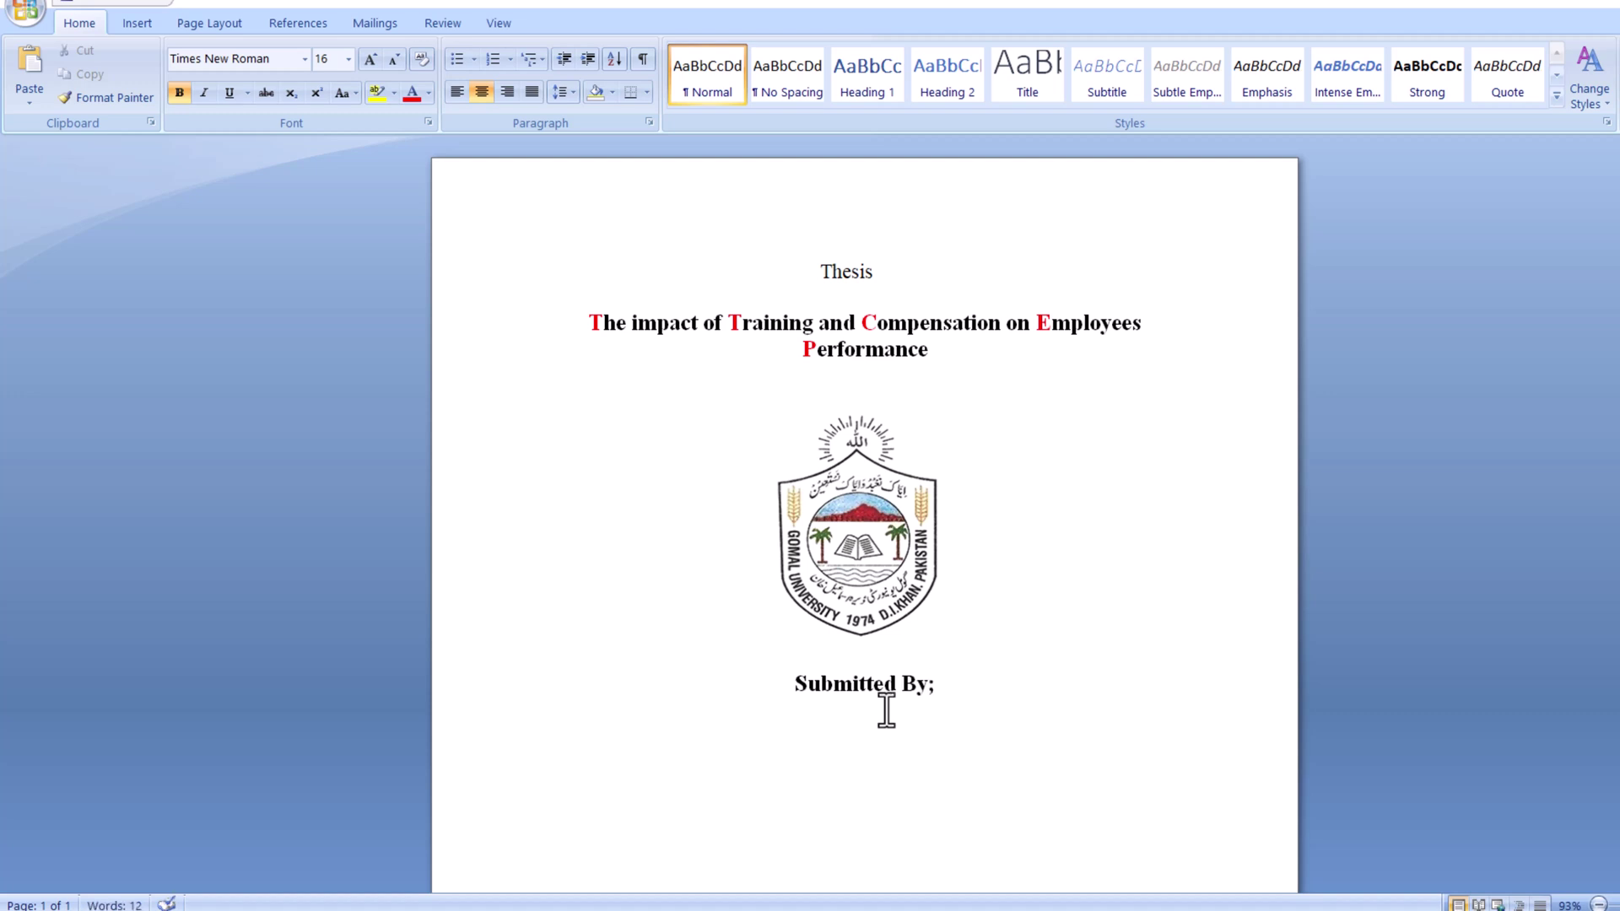
{"action": "key", "text": "BackSpace"}
{"action": "type", "text": ":"}
{"action": "left_click_drag", "start_coordinate": [796, 684], "coordinate": [948, 699]}
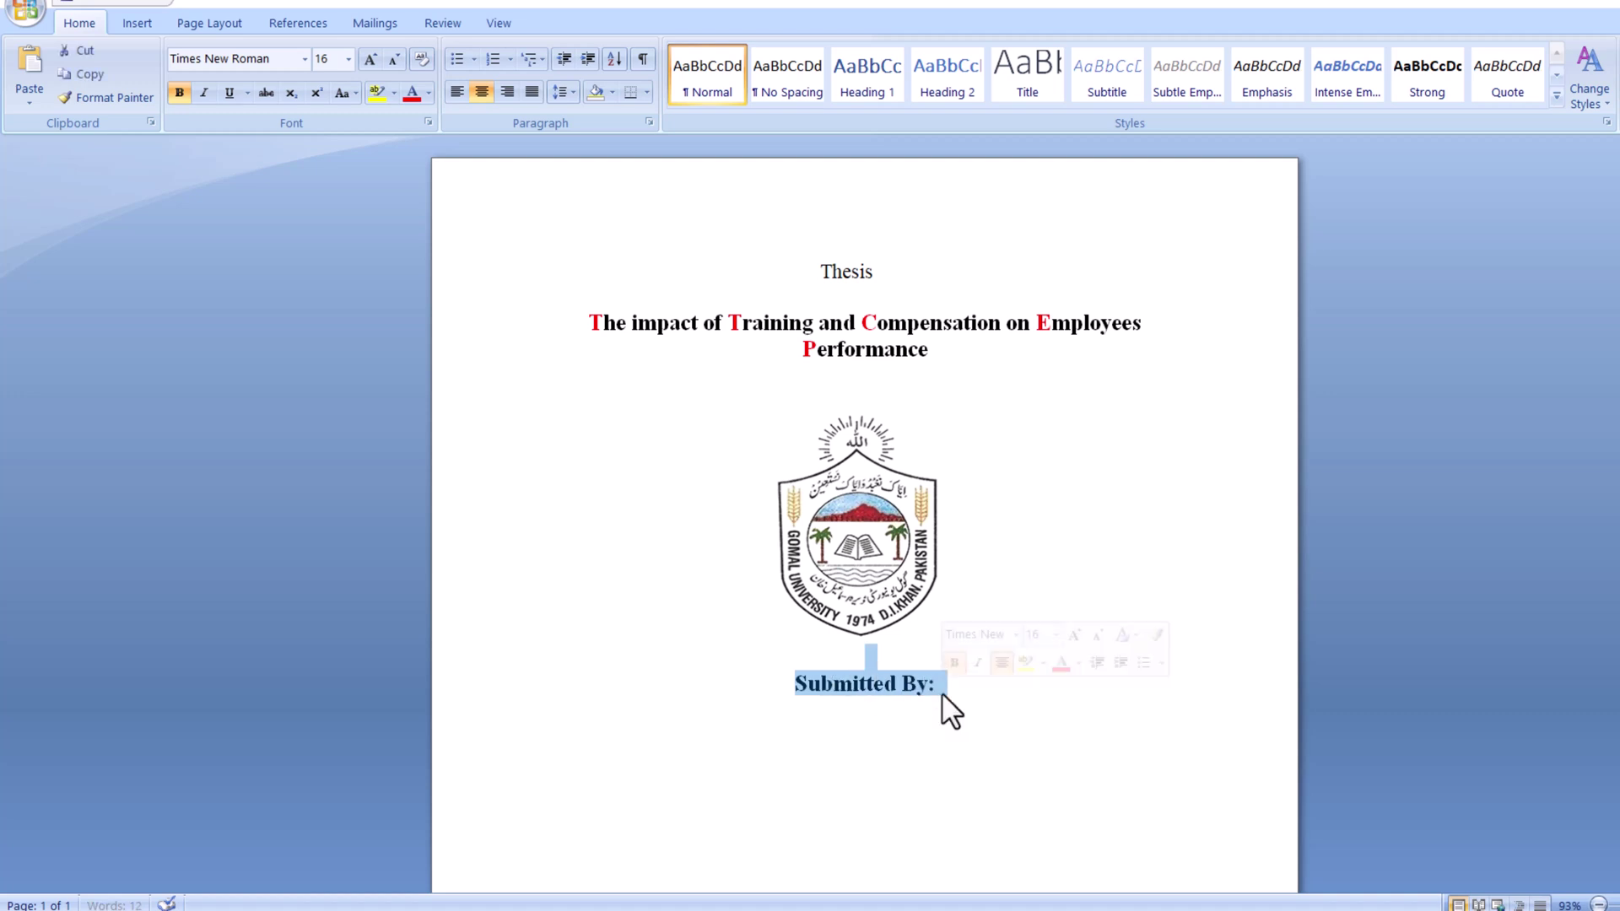
{"action": "left_click", "coordinate": [204, 94]}
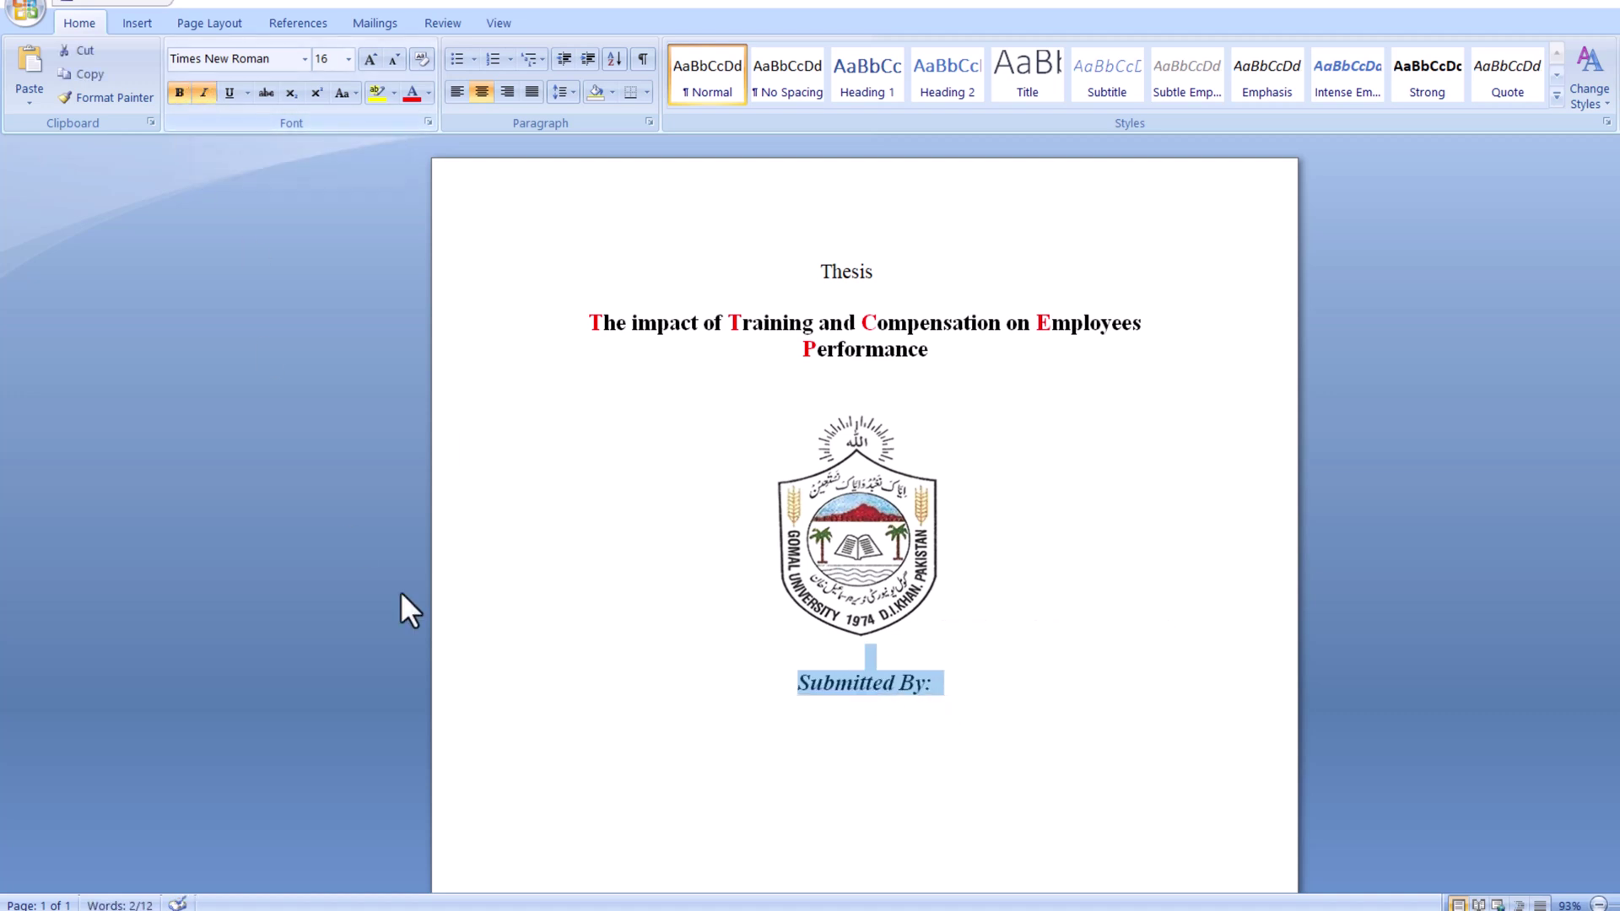
{"action": "left_click", "coordinate": [962, 684]}
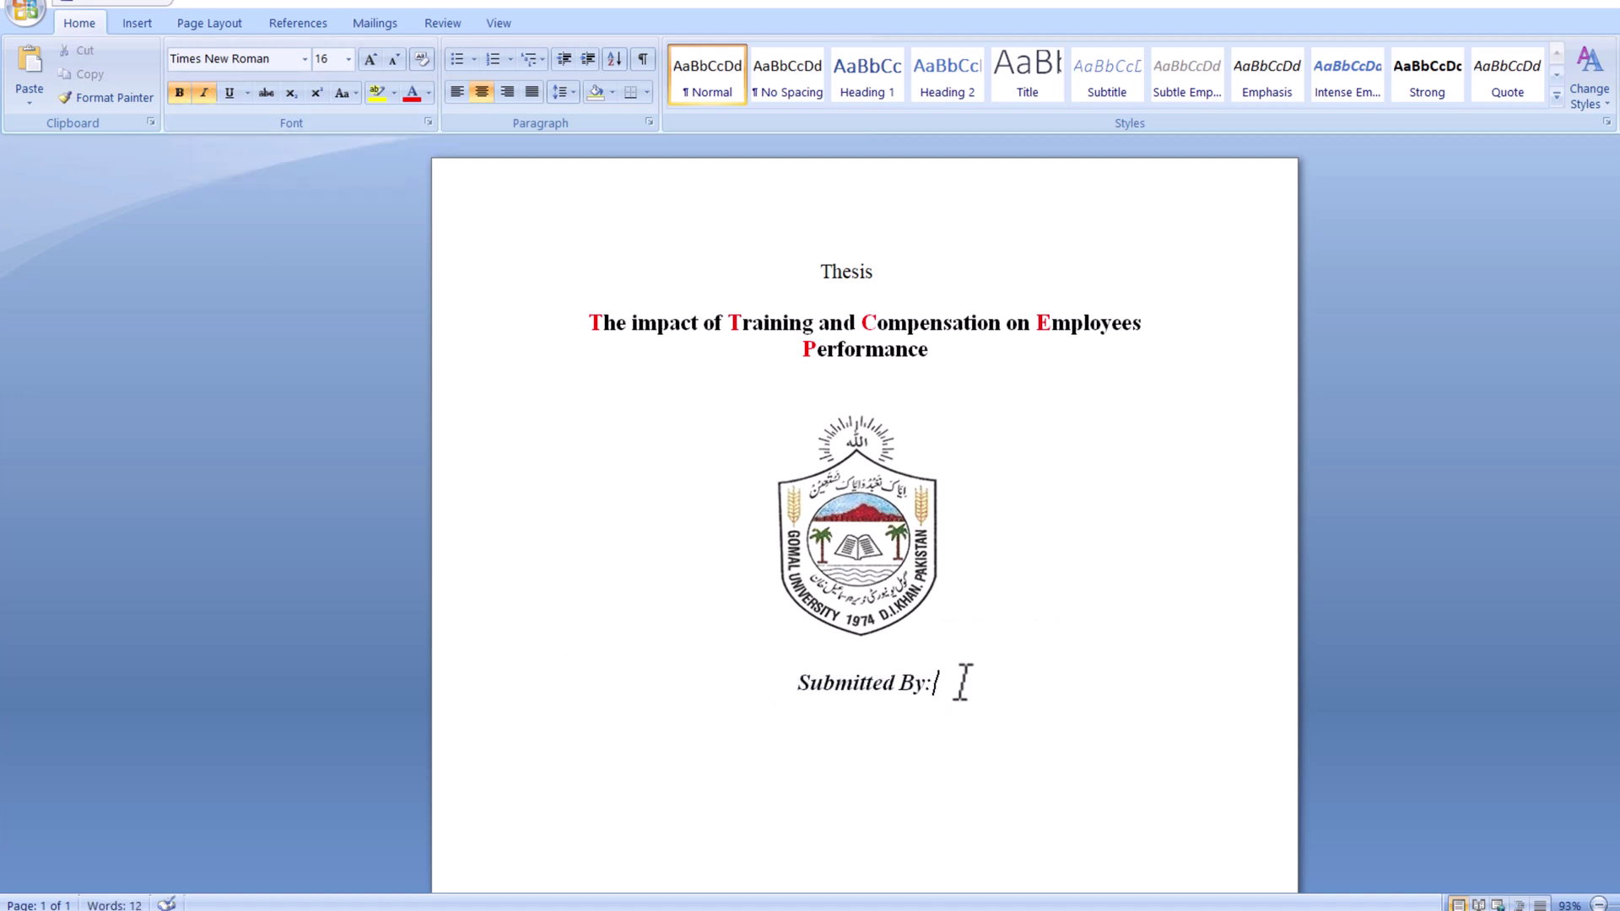
Step: Start a new line below 'Submitted By:' for the author's name
{"action": "key", "text": "Return"}
{"action": "left_click", "coordinate": [200, 97]}
{"action": "type", "text": "yes"}
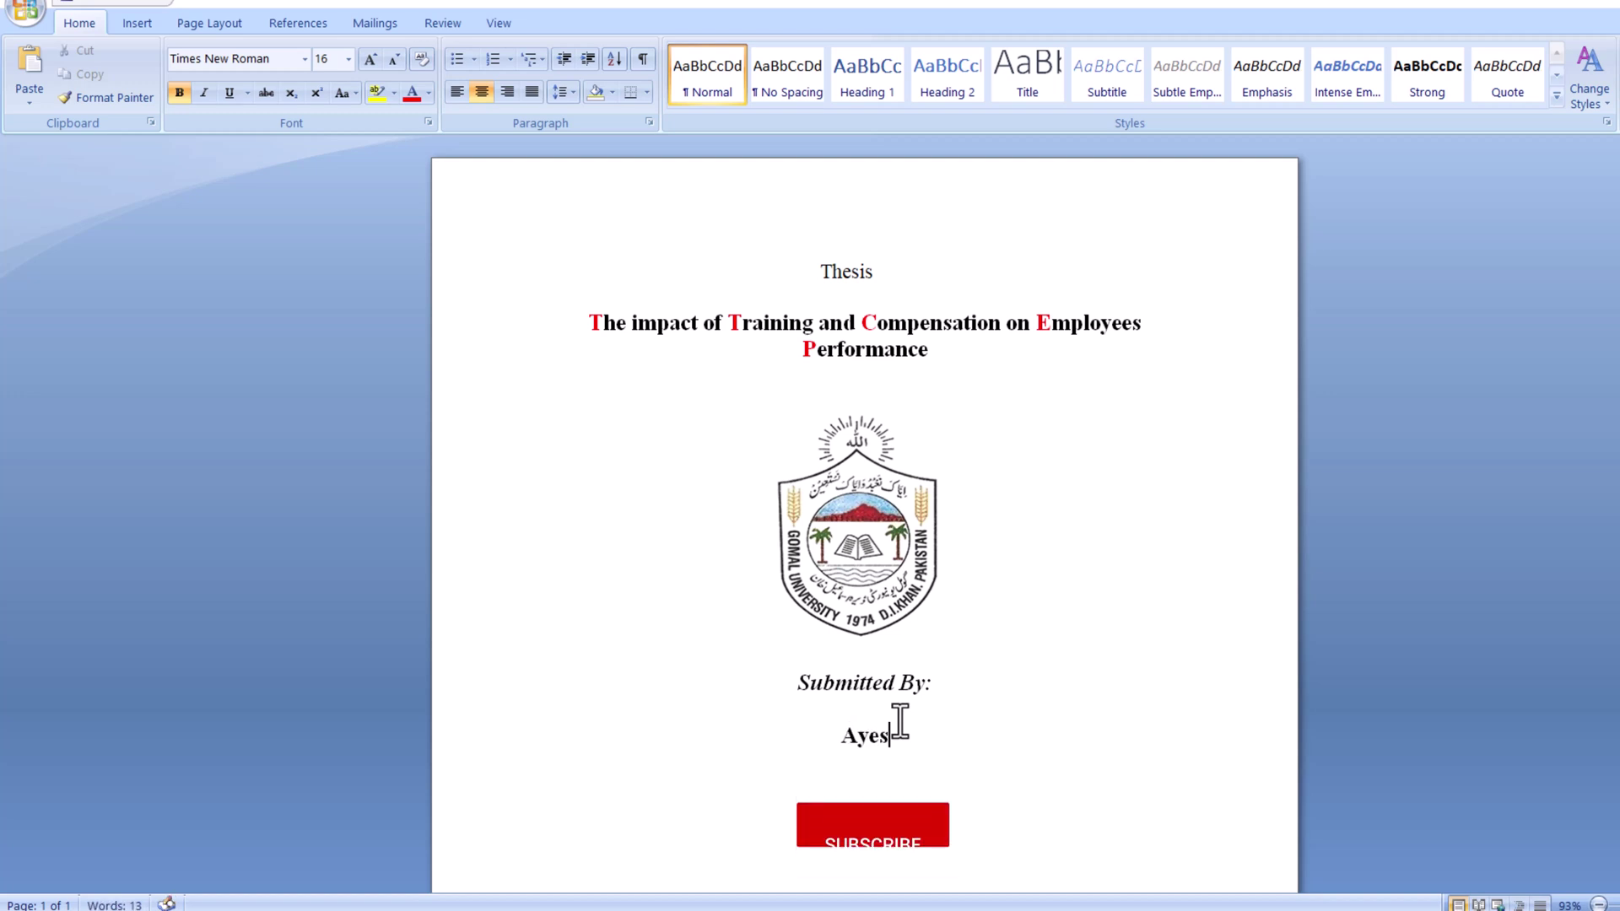
{"action": "type", "text": "ha"}
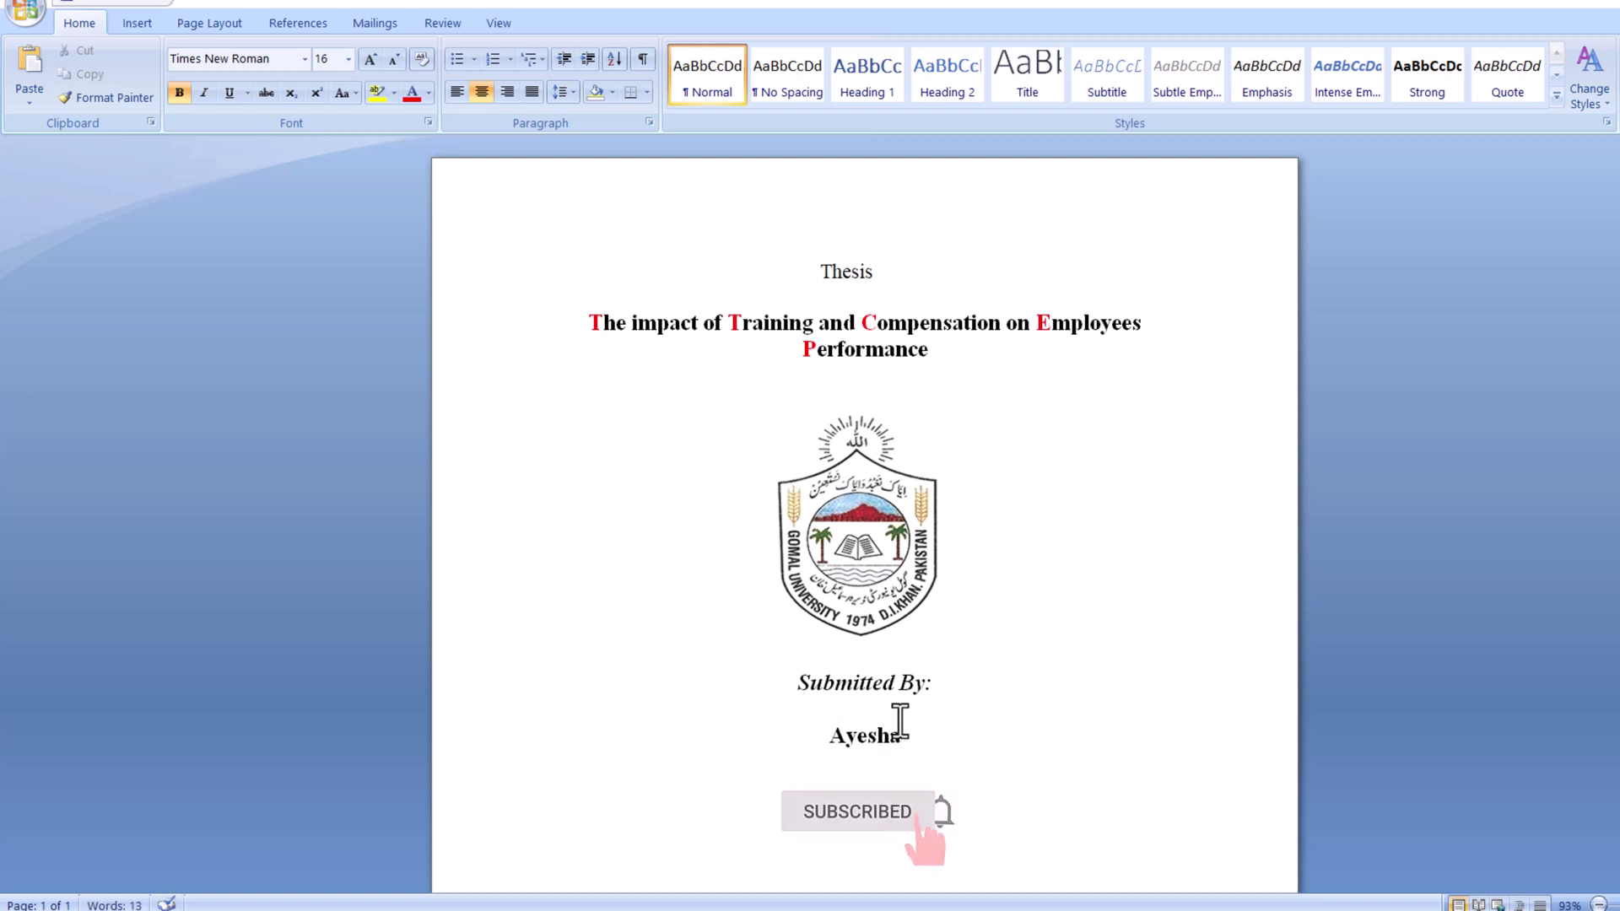
{"action": "type", "text": " Mashtaq"}
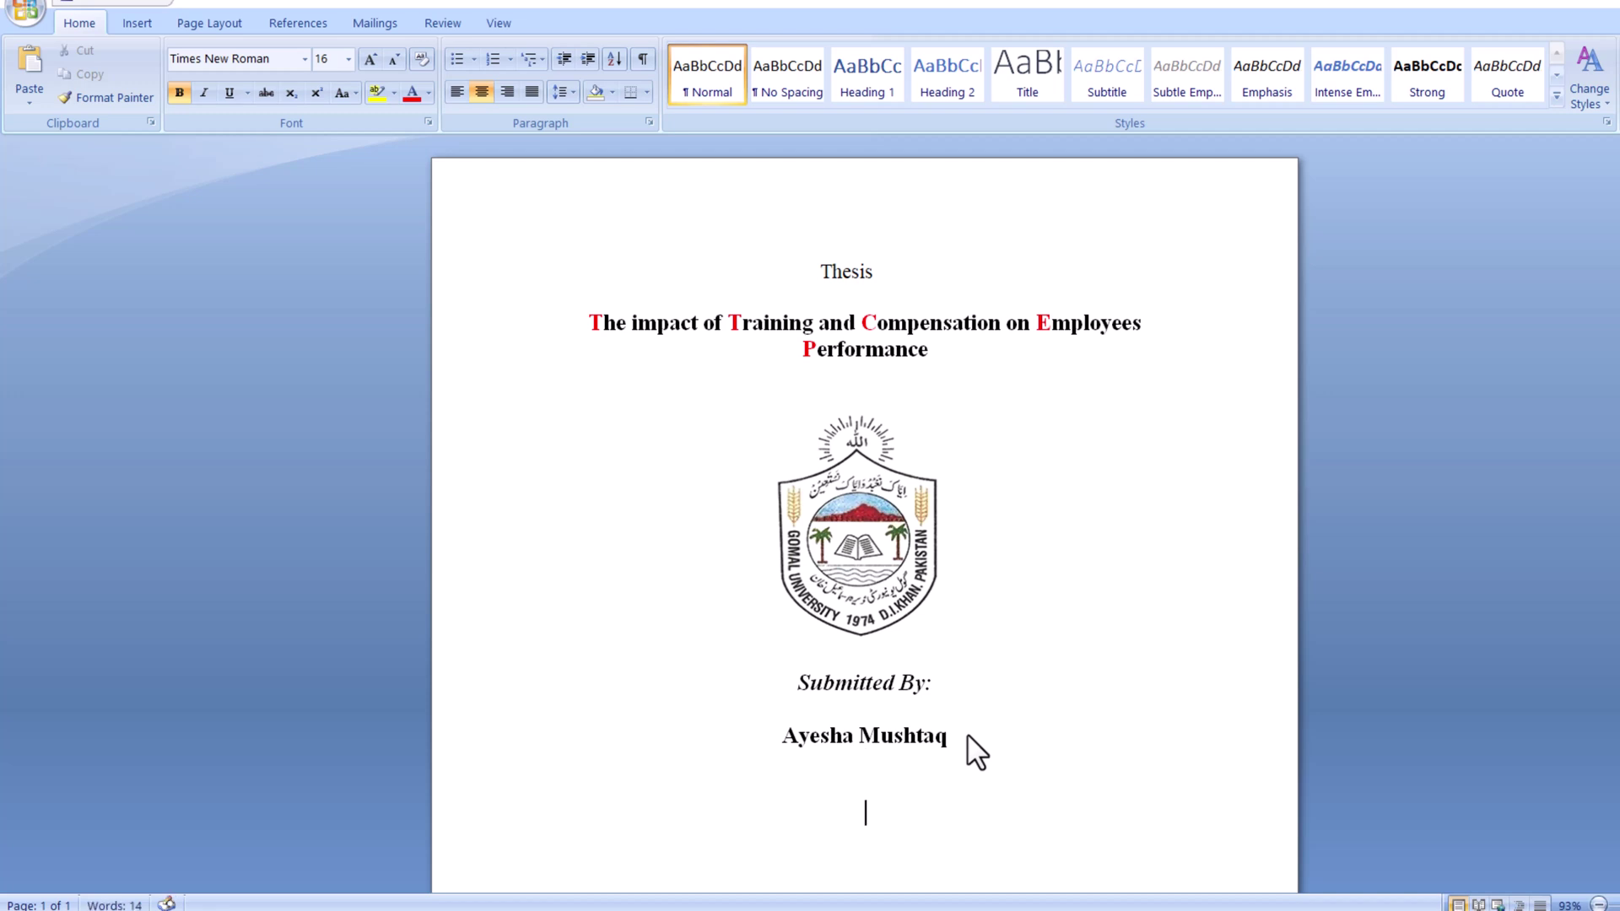
Step: Paste the degree statement paragraph and correct 'Docter' to 'Doctor'
{"action": "type", "text": "A Thesis Submitted to the Department of Public Administration, Gomal University, Dera Ismail Khan in Partial Fulfillment of the Requirements for the Degree of Docter of Philosphy  in Management Studies"}
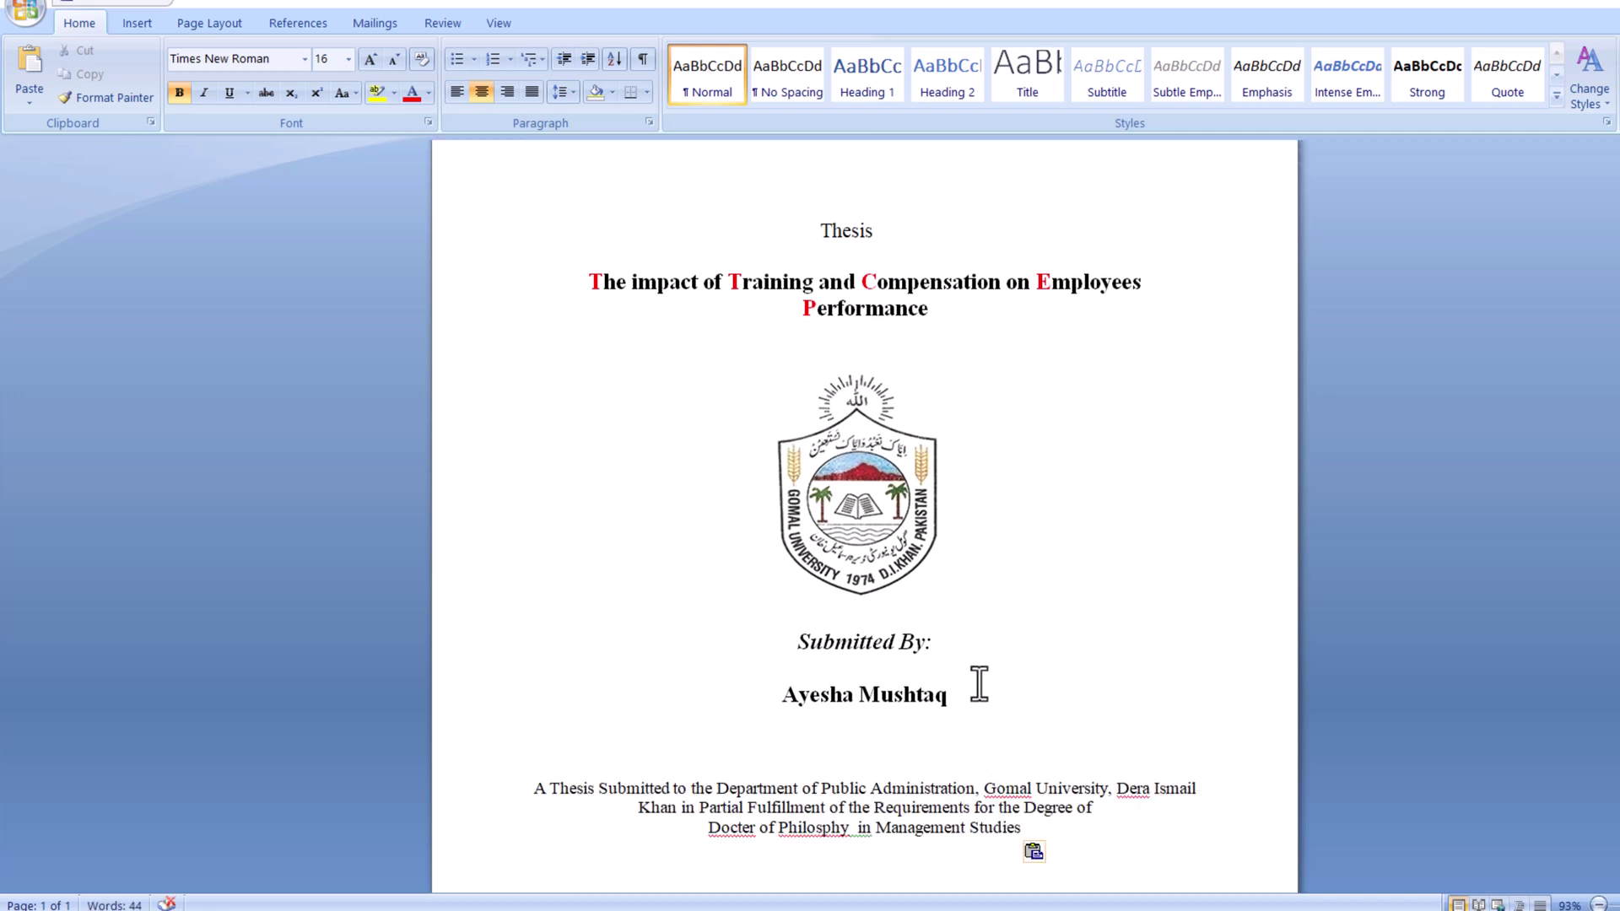
{"action": "scroll", "coordinate": [977, 679], "scroll_direction": "down", "scroll_amount": 1}
{"action": "right_click", "coordinate": [728, 777]}
{"action": "left_click", "coordinate": [809, 474]}
Step: Review the other flagged words, including Gomal, and fix the spacing before 'Philosophy'
{"action": "right_click", "coordinate": [850, 777]}
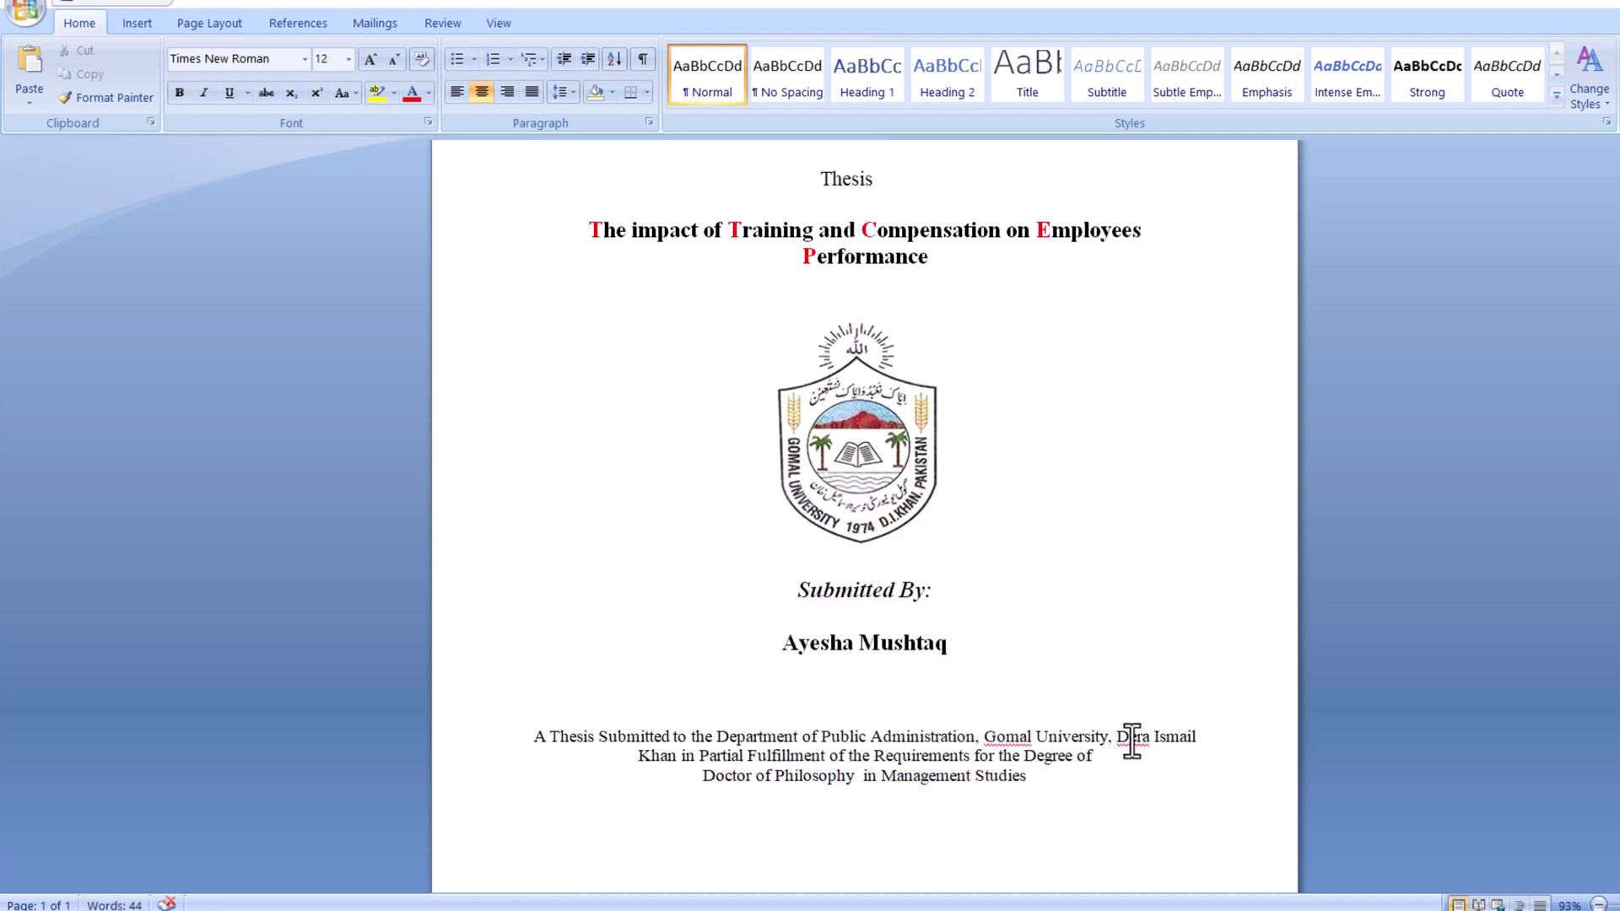
{"action": "right_click", "coordinate": [1131, 743]}
{"action": "right_click", "coordinate": [1012, 734]}
{"action": "left_click", "coordinate": [692, 649]}
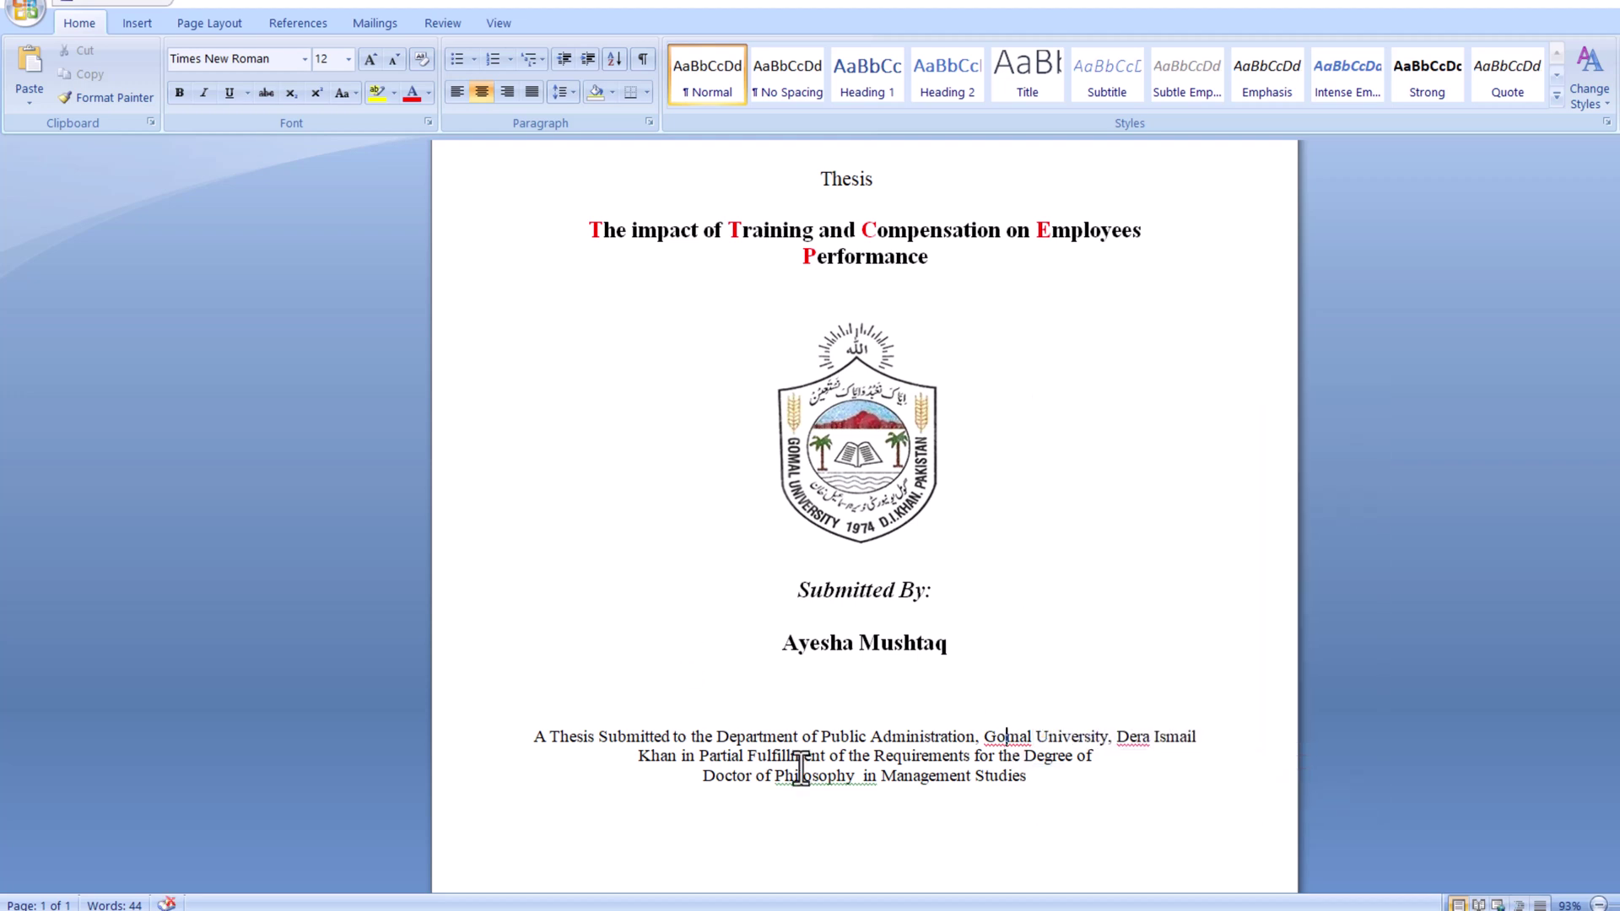
{"action": "left_click", "coordinate": [776, 776]}
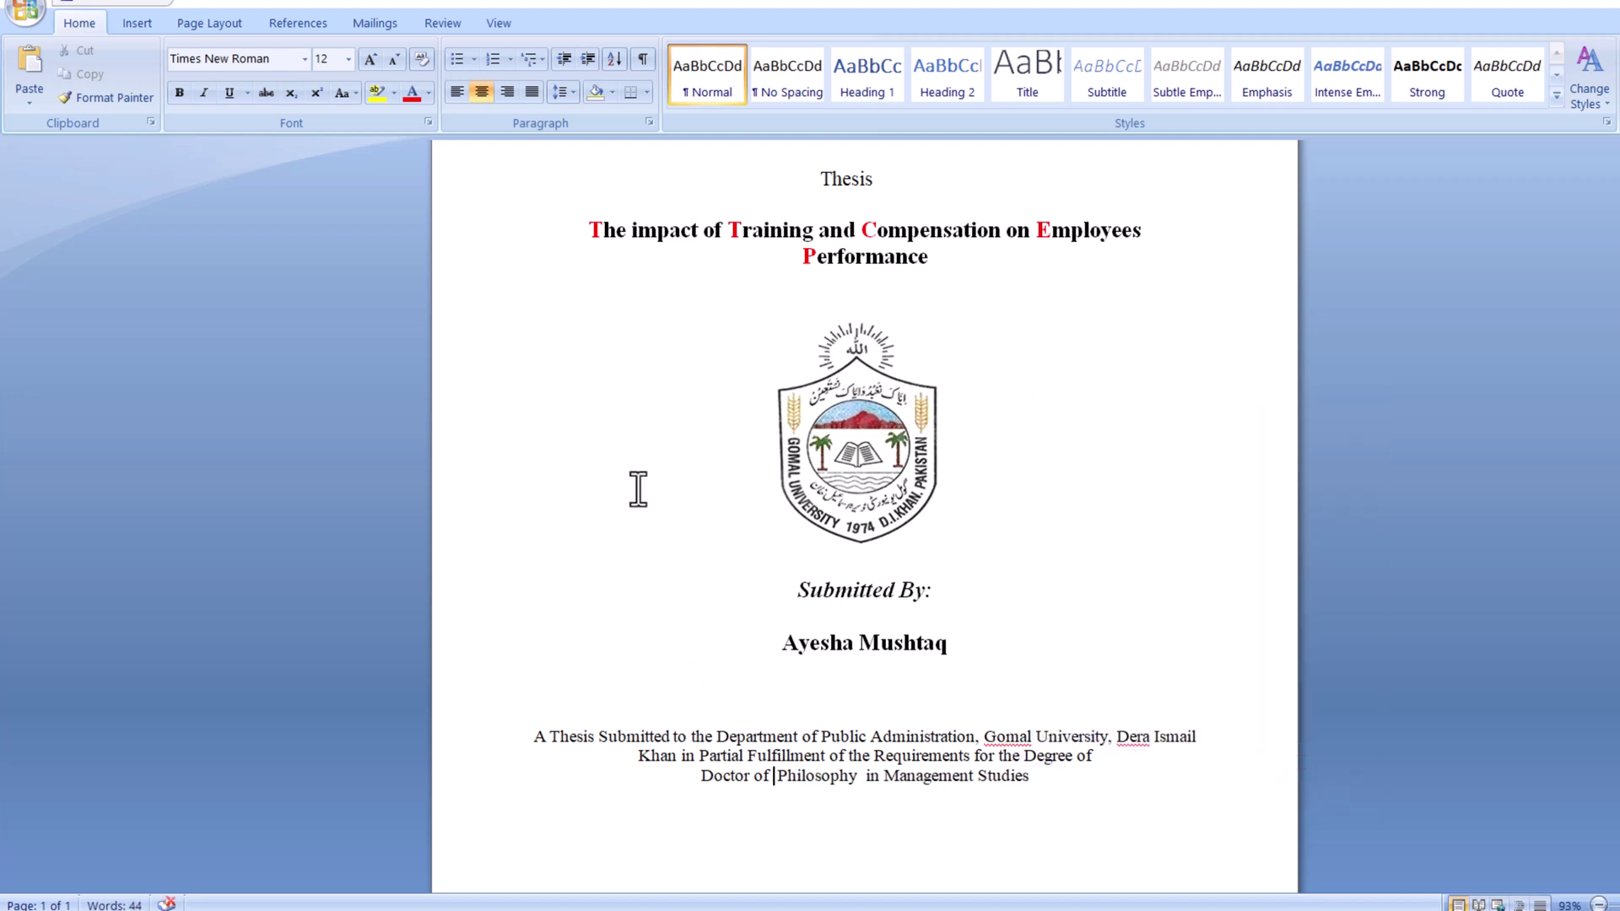
{"action": "left_click_drag", "start_coordinate": [699, 756], "coordinate": [810, 756]}
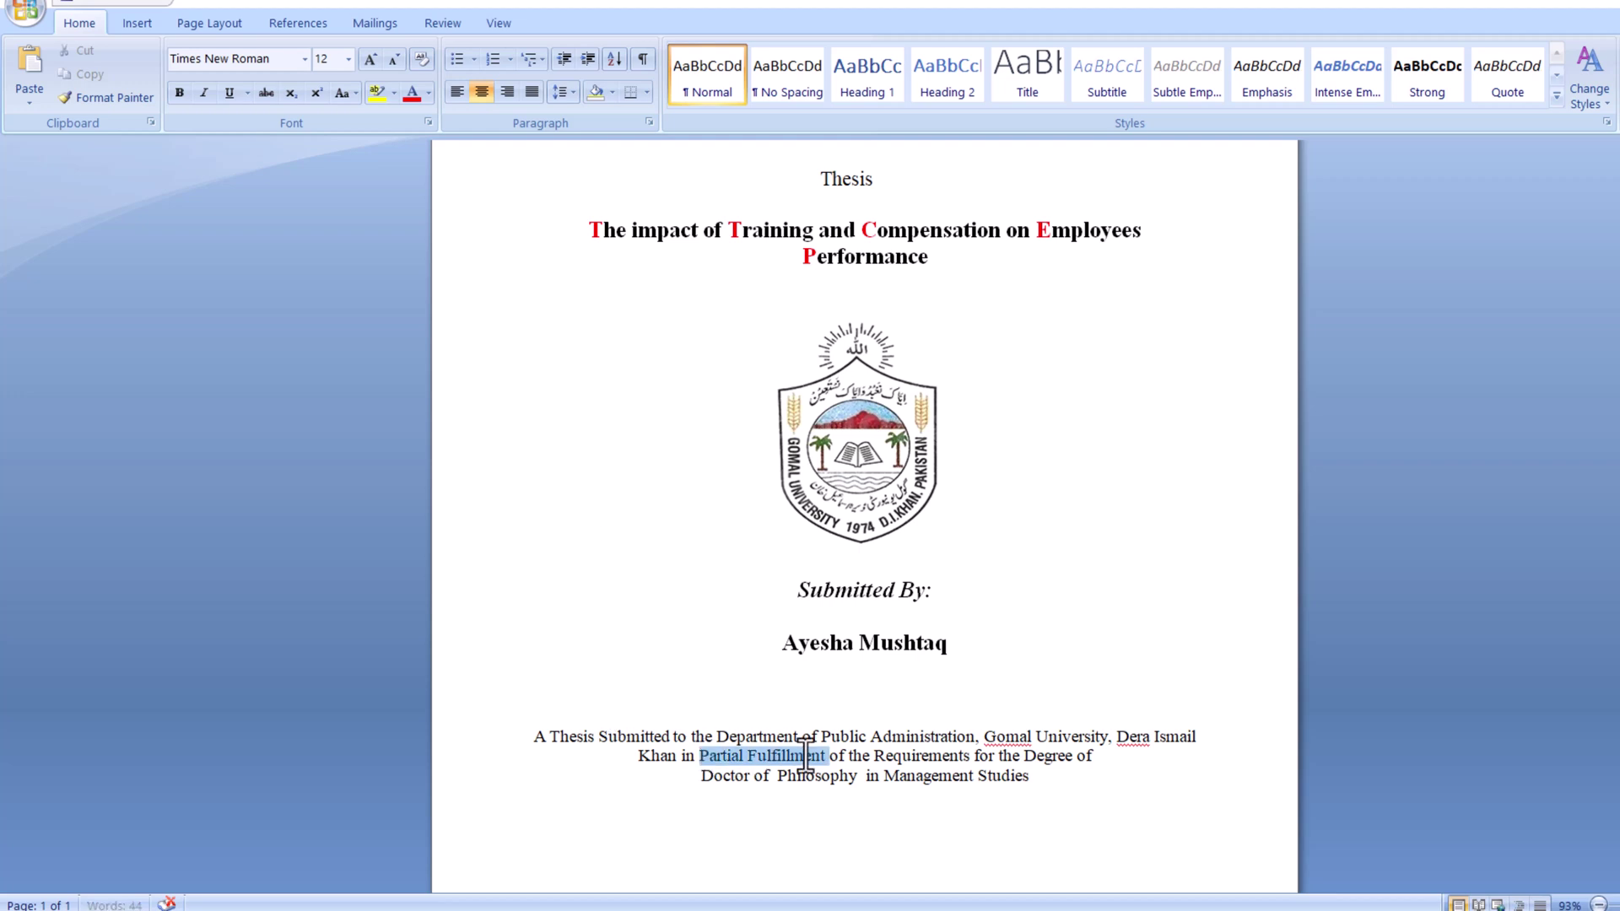
{"action": "left_click", "coordinate": [992, 759]}
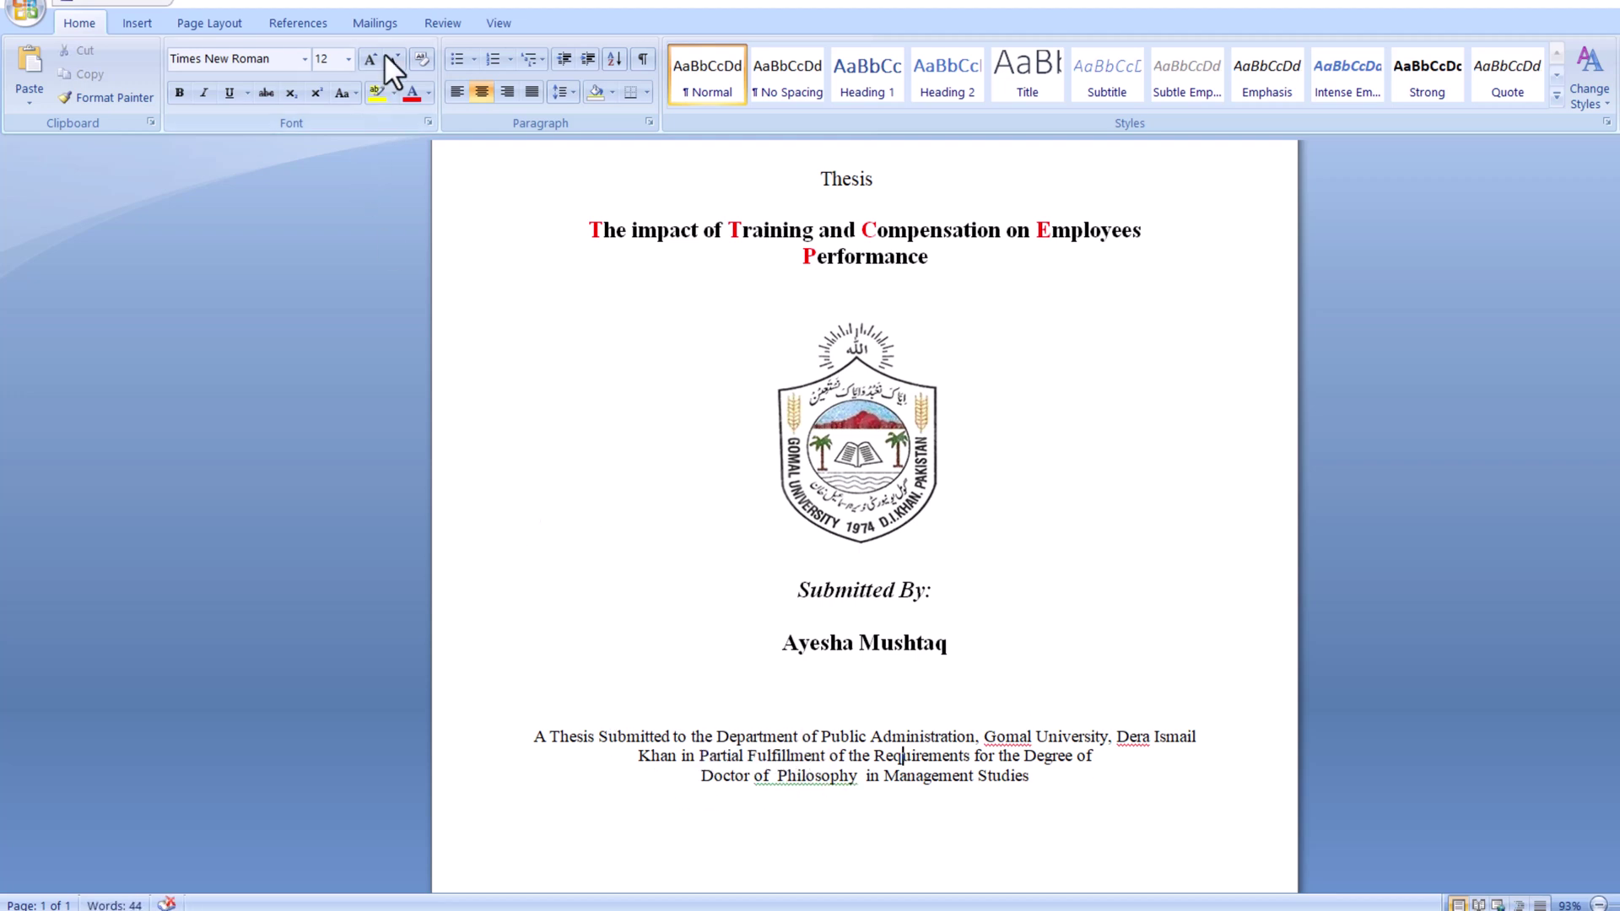
{"action": "left_click", "coordinate": [1042, 781]}
Step: Paste the bold department address ending 'Khyber Pakhtunkhwa, Pakistan,' below the statement
{"action": "type", "text": "Department of Public Administration, Gomal University, Dera Ismail Khan, Khyber Pakhtunkhwa, Pakistan"}
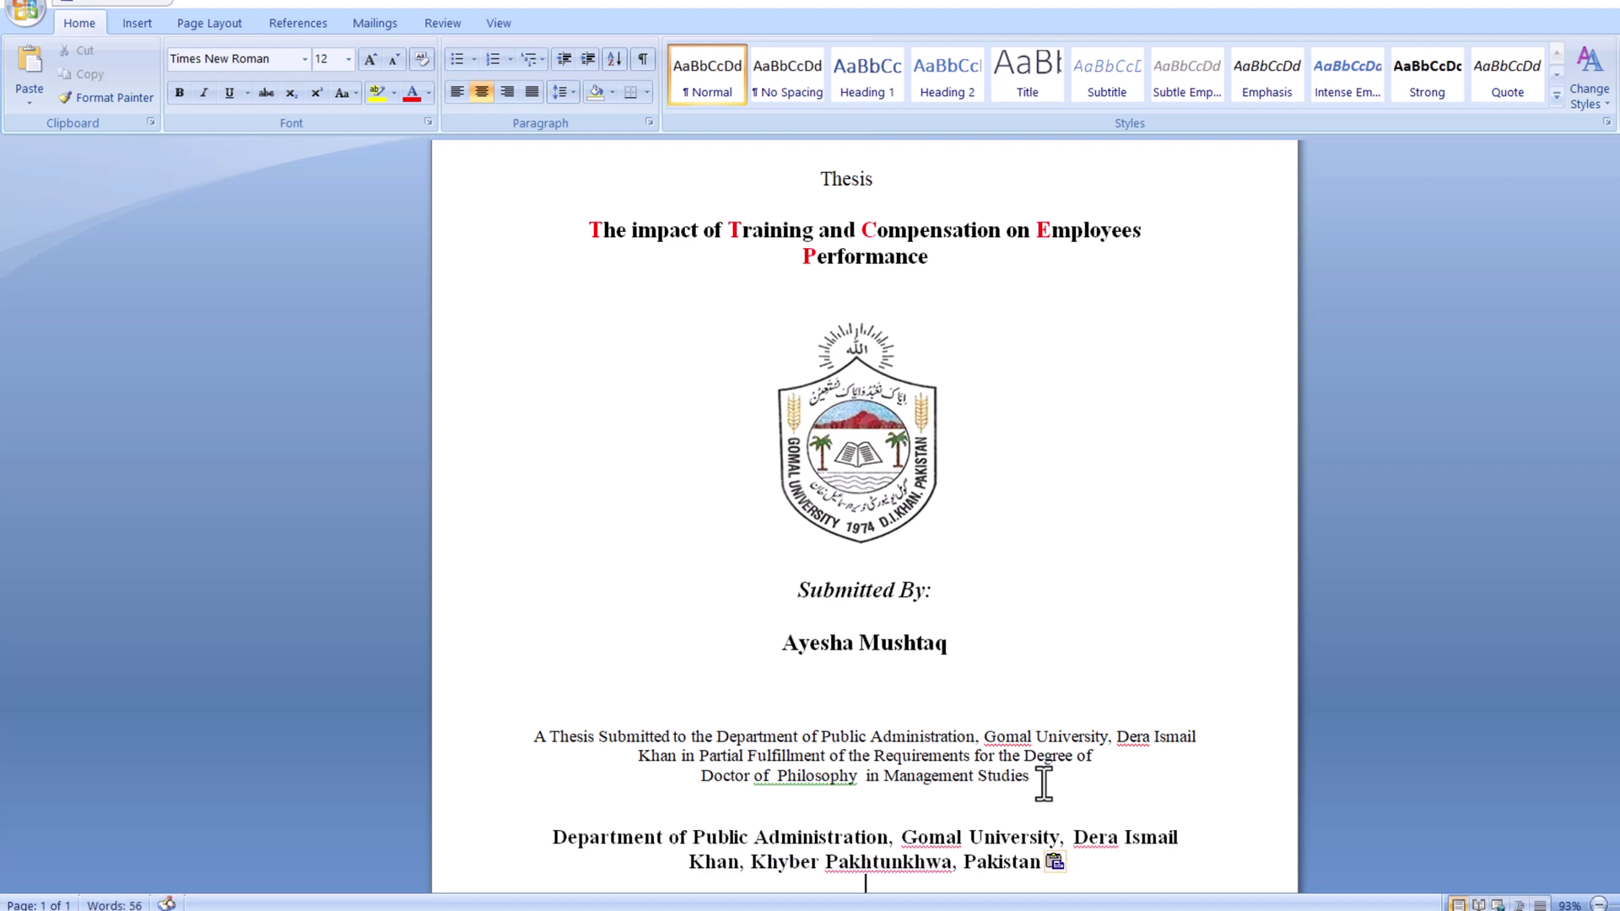
{"action": "scroll", "coordinate": [1101, 846], "scroll_direction": "down", "scroll_amount": 1}
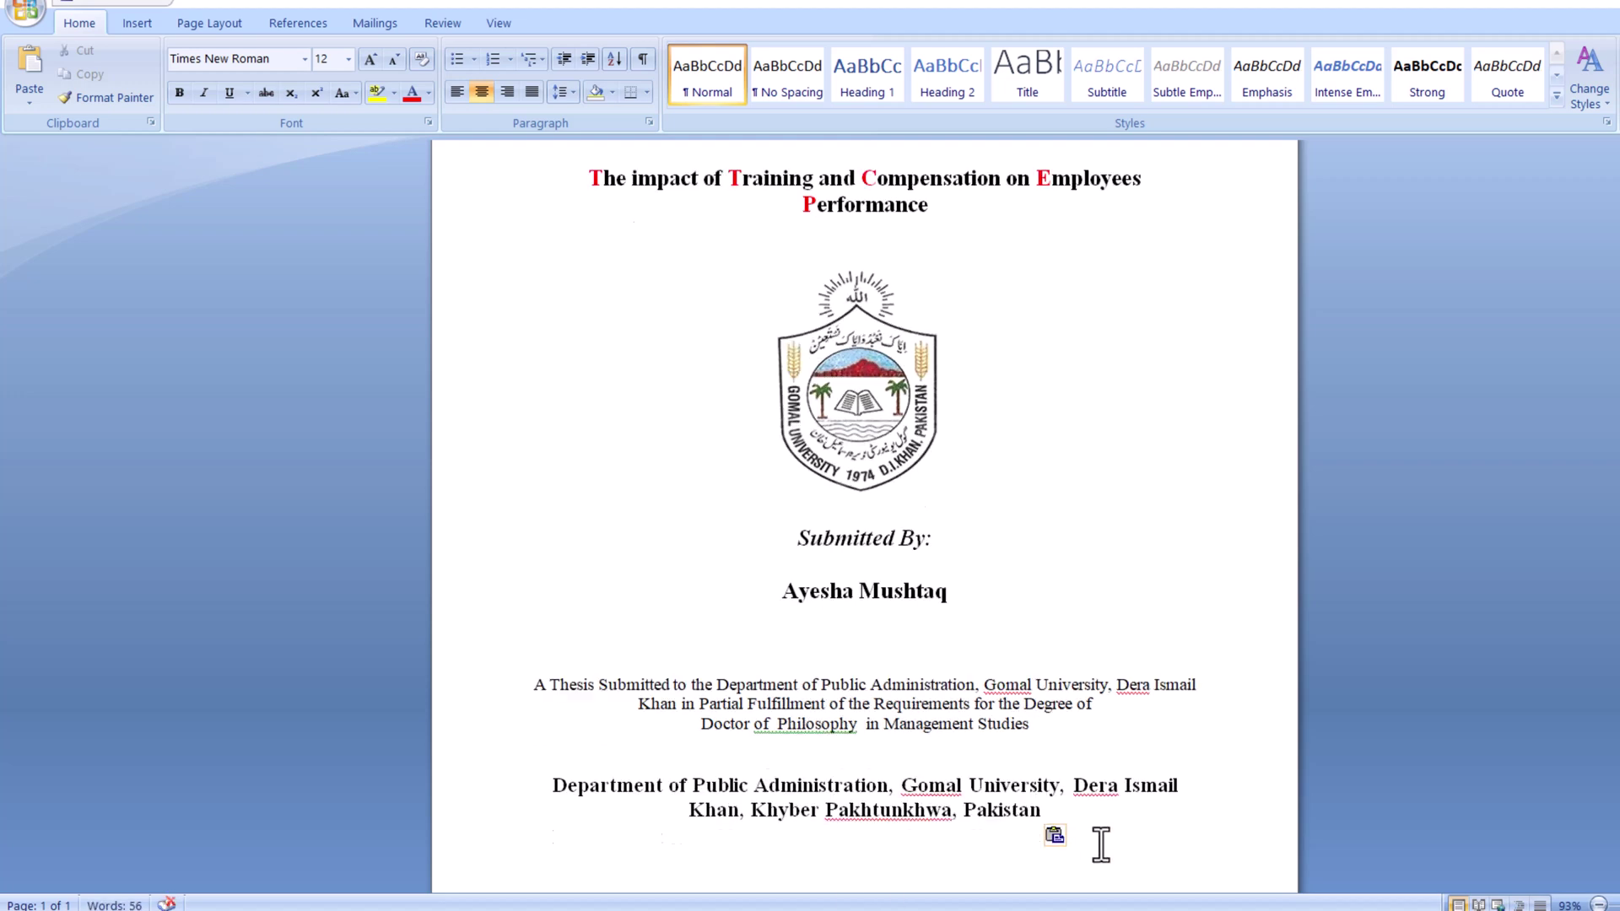
{"action": "left_click_drag", "start_coordinate": [1048, 816], "coordinate": [557, 792]}
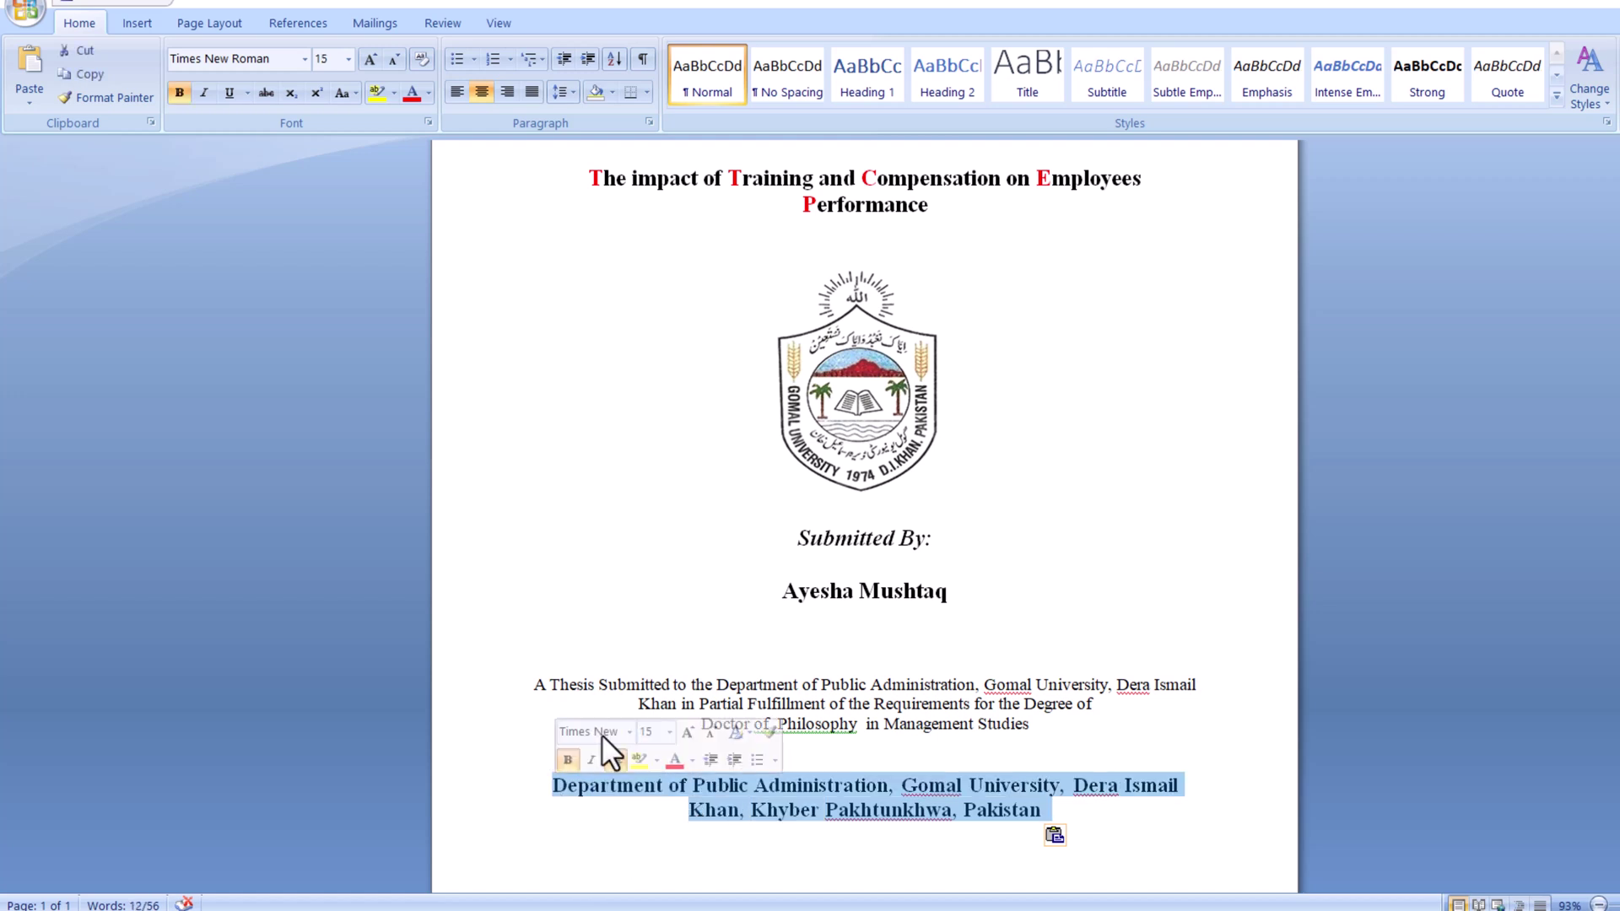
{"action": "left_click", "coordinate": [555, 439]}
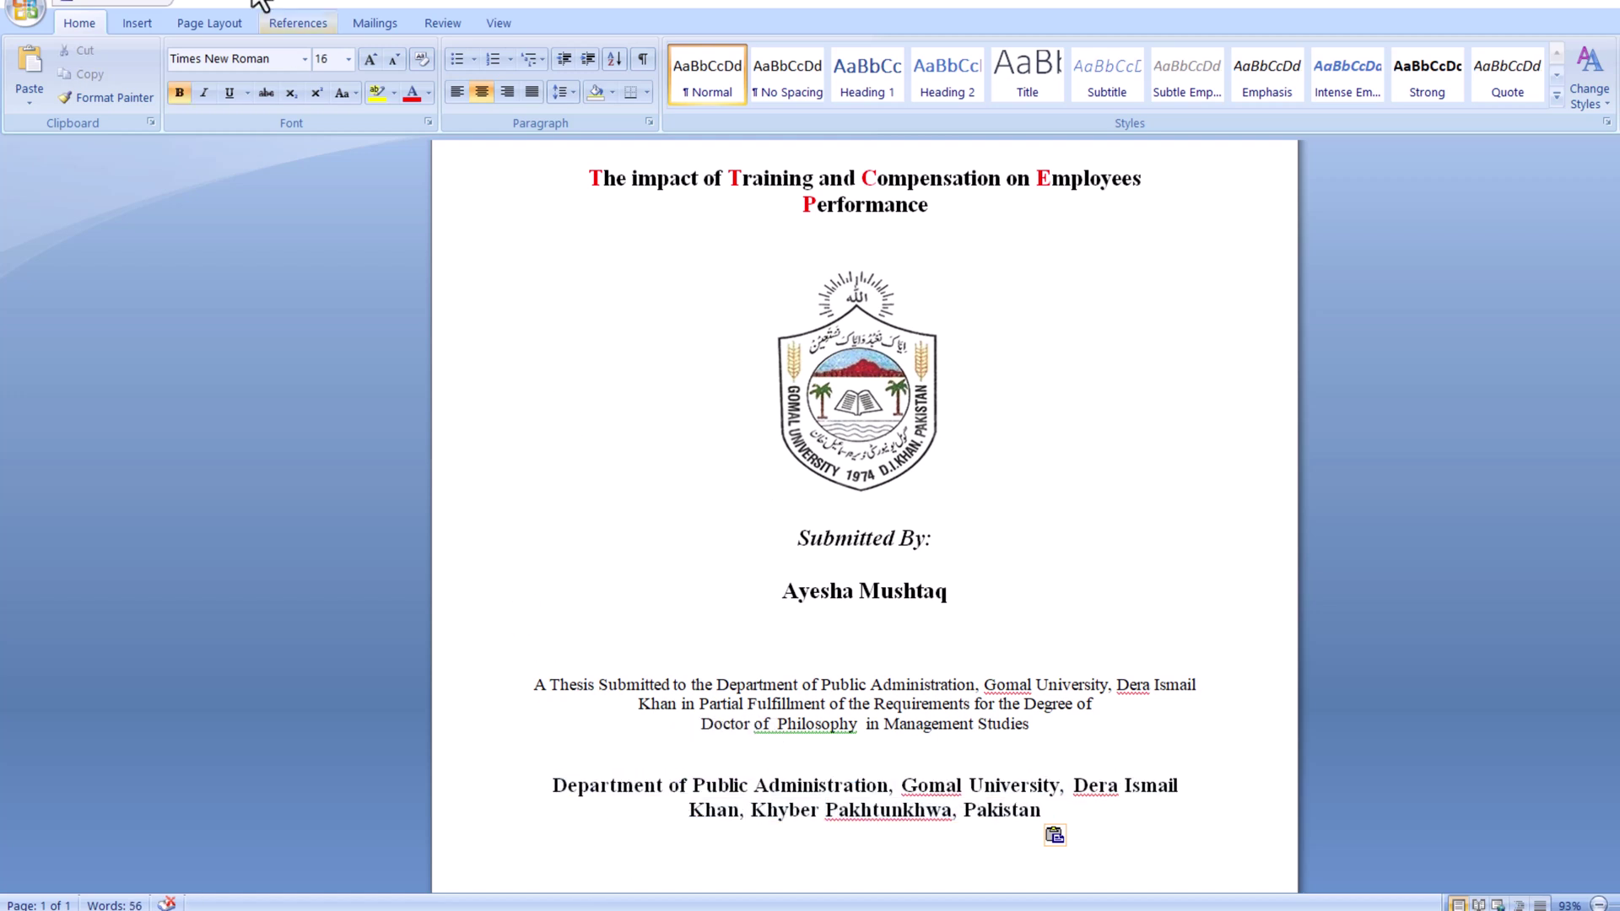
Step: Add a new line after the address and type 'Fall 2024'
{"action": "key", "text": "Return"}
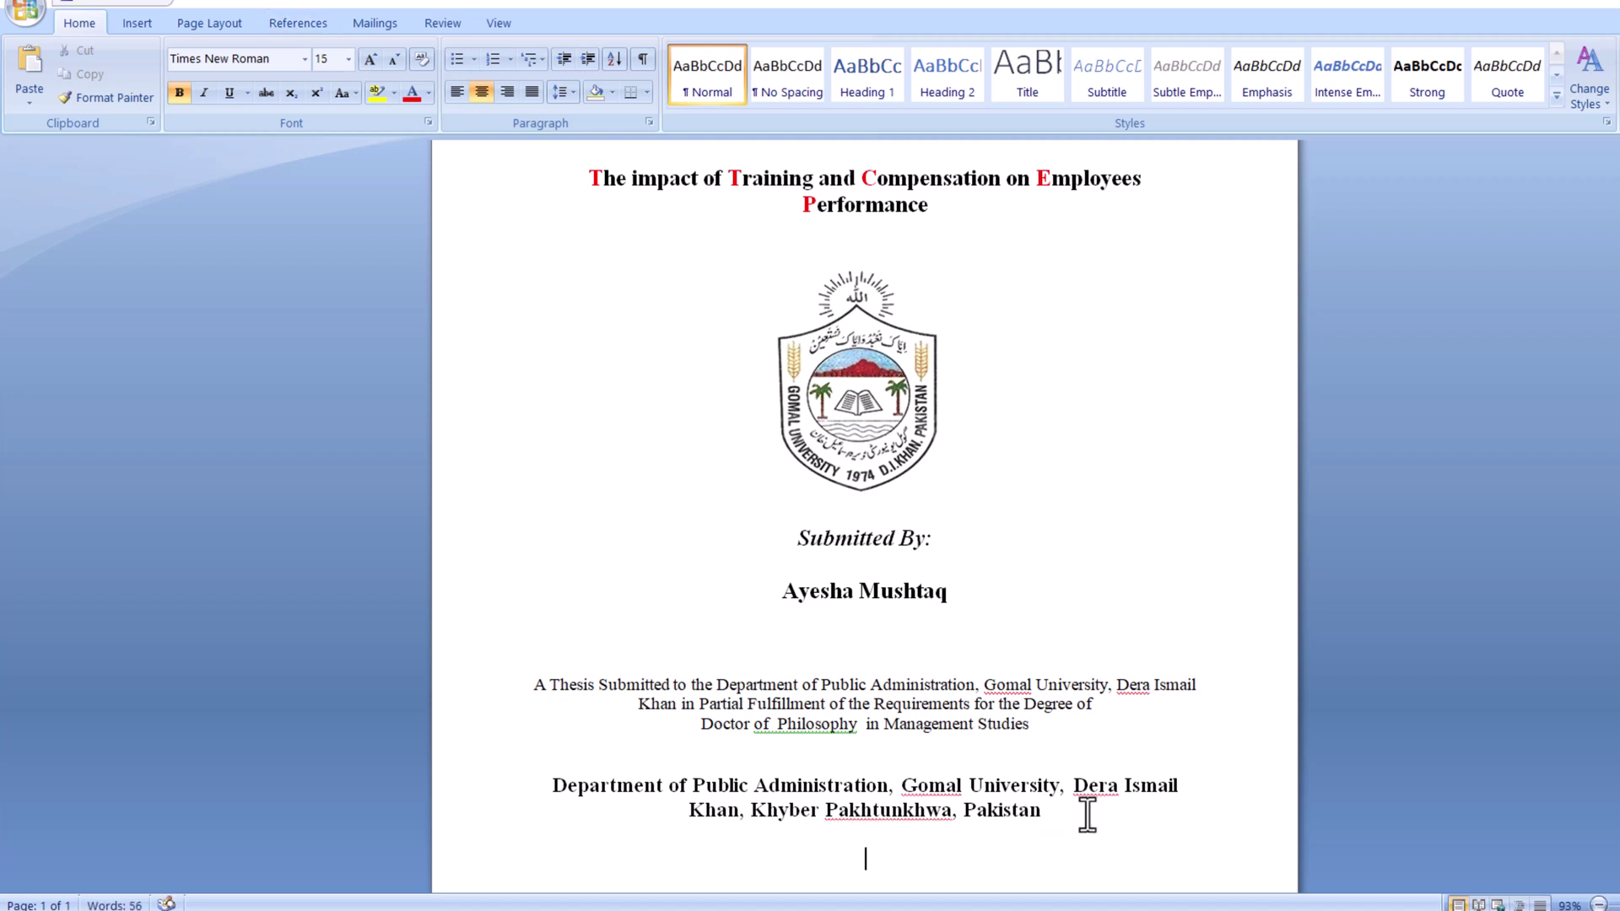
{"action": "type", "text": "Fall 2"}
{"action": "type", "text": "024"}
{"action": "scroll", "coordinate": [1045, 659], "scroll_direction": "up", "scroll_amount": 3}
{"action": "scroll", "coordinate": [1012, 419], "scroll_direction": "down", "scroll_amount": 1}
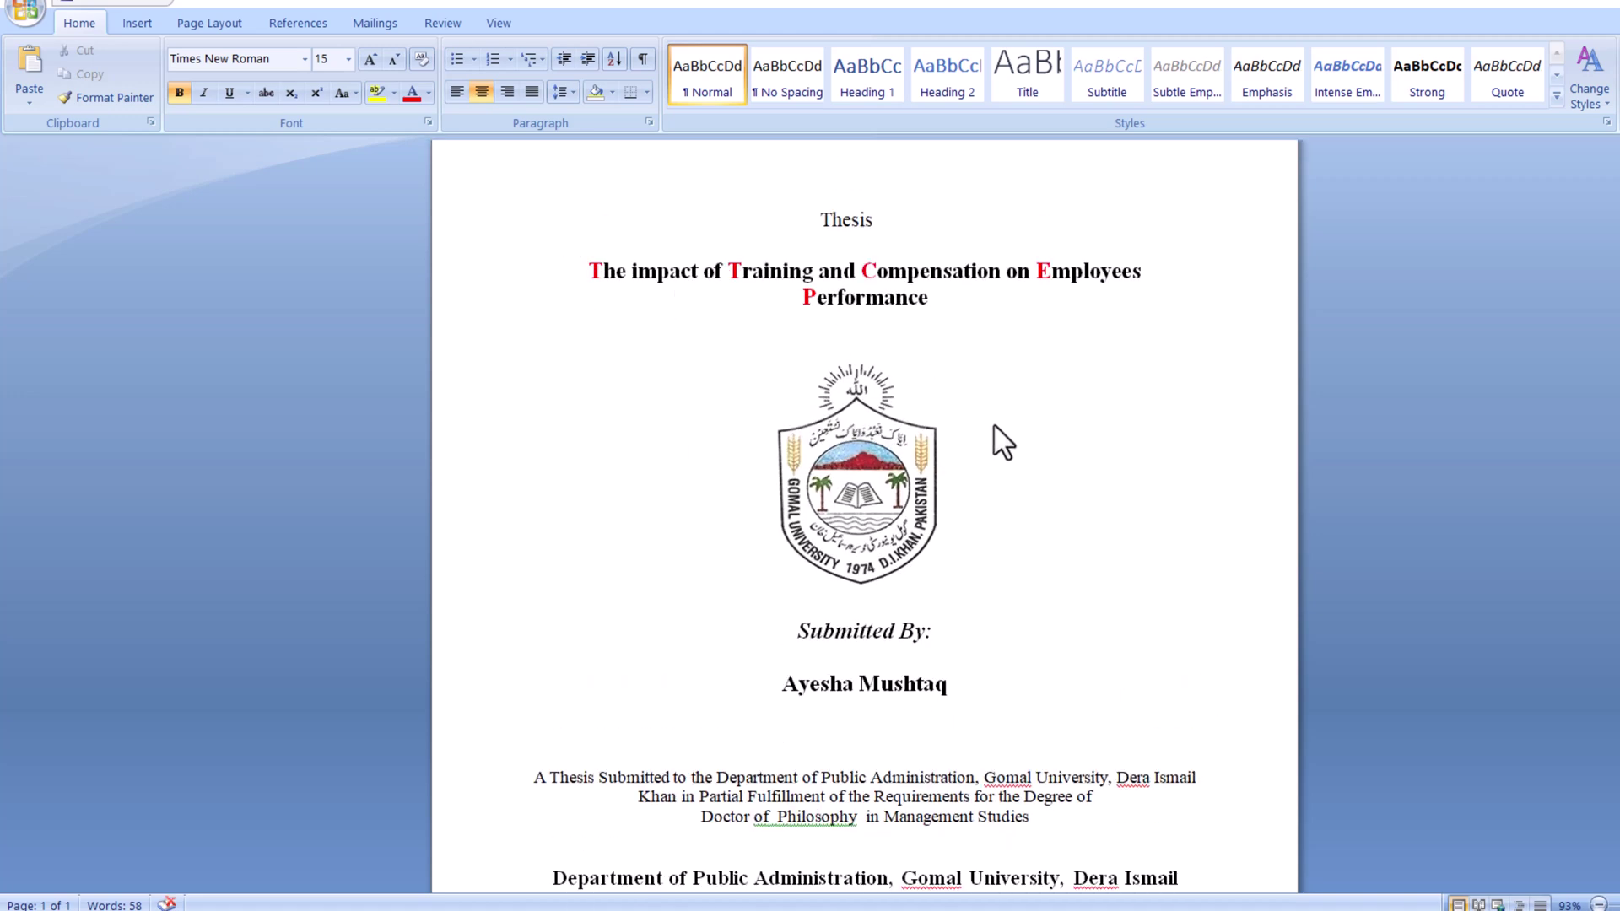
Step: Give the red-initial title a larger font size
{"action": "mouse_move", "coordinate": [932, 299]}
{"action": "left_mouse_down"}
{"action": "mouse_move", "coordinate": [614, 290]}
{"action": "mouse_move", "coordinate": [604, 315]}
{"action": "left_mouse_up"}
{"action": "left_click", "coordinate": [347, 58]}
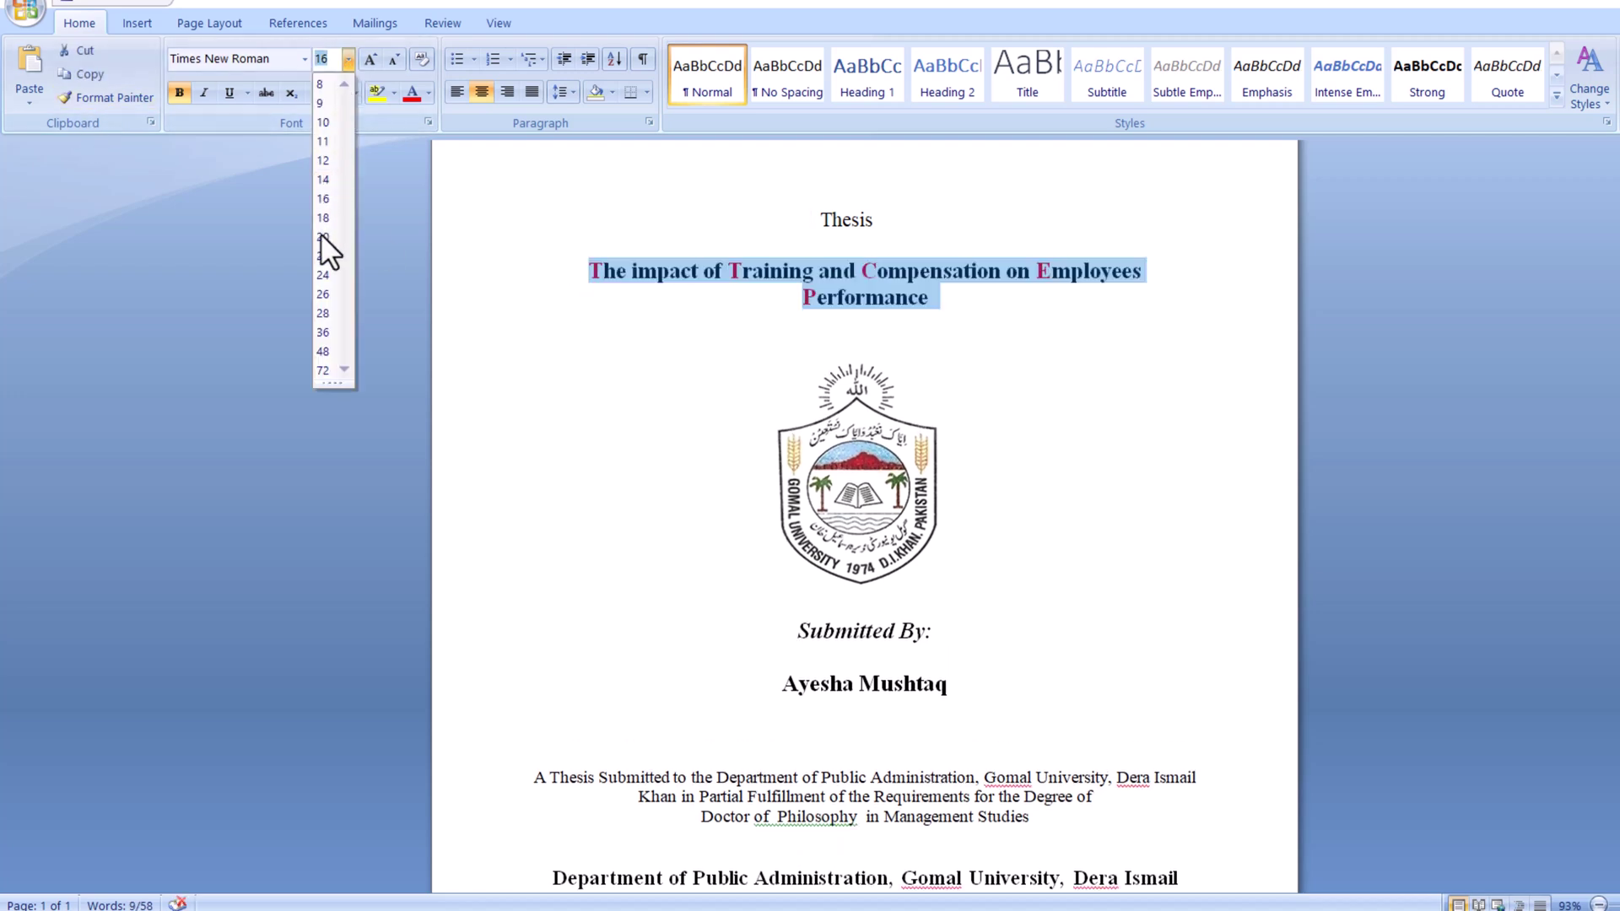
{"action": "left_click", "coordinate": [321, 258]}
Step: Set 'Submitted By:' to size 16 and select the author's name line for resizing
{"action": "left_click_drag", "start_coordinate": [970, 654], "coordinate": [798, 650]}
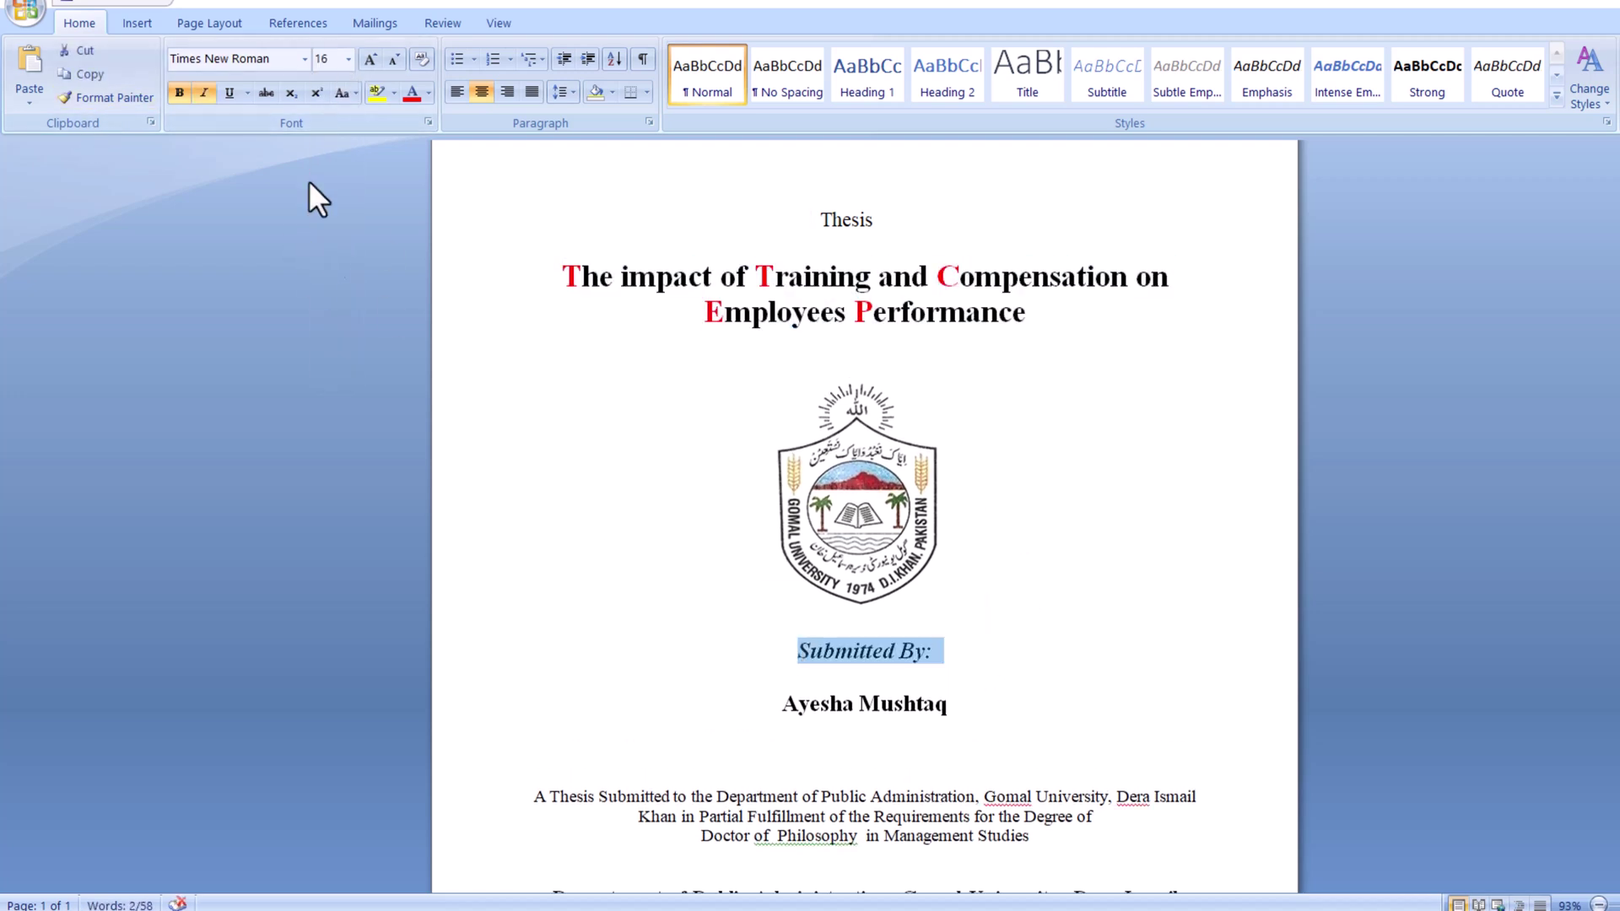
{"action": "left_click", "coordinate": [347, 60]}
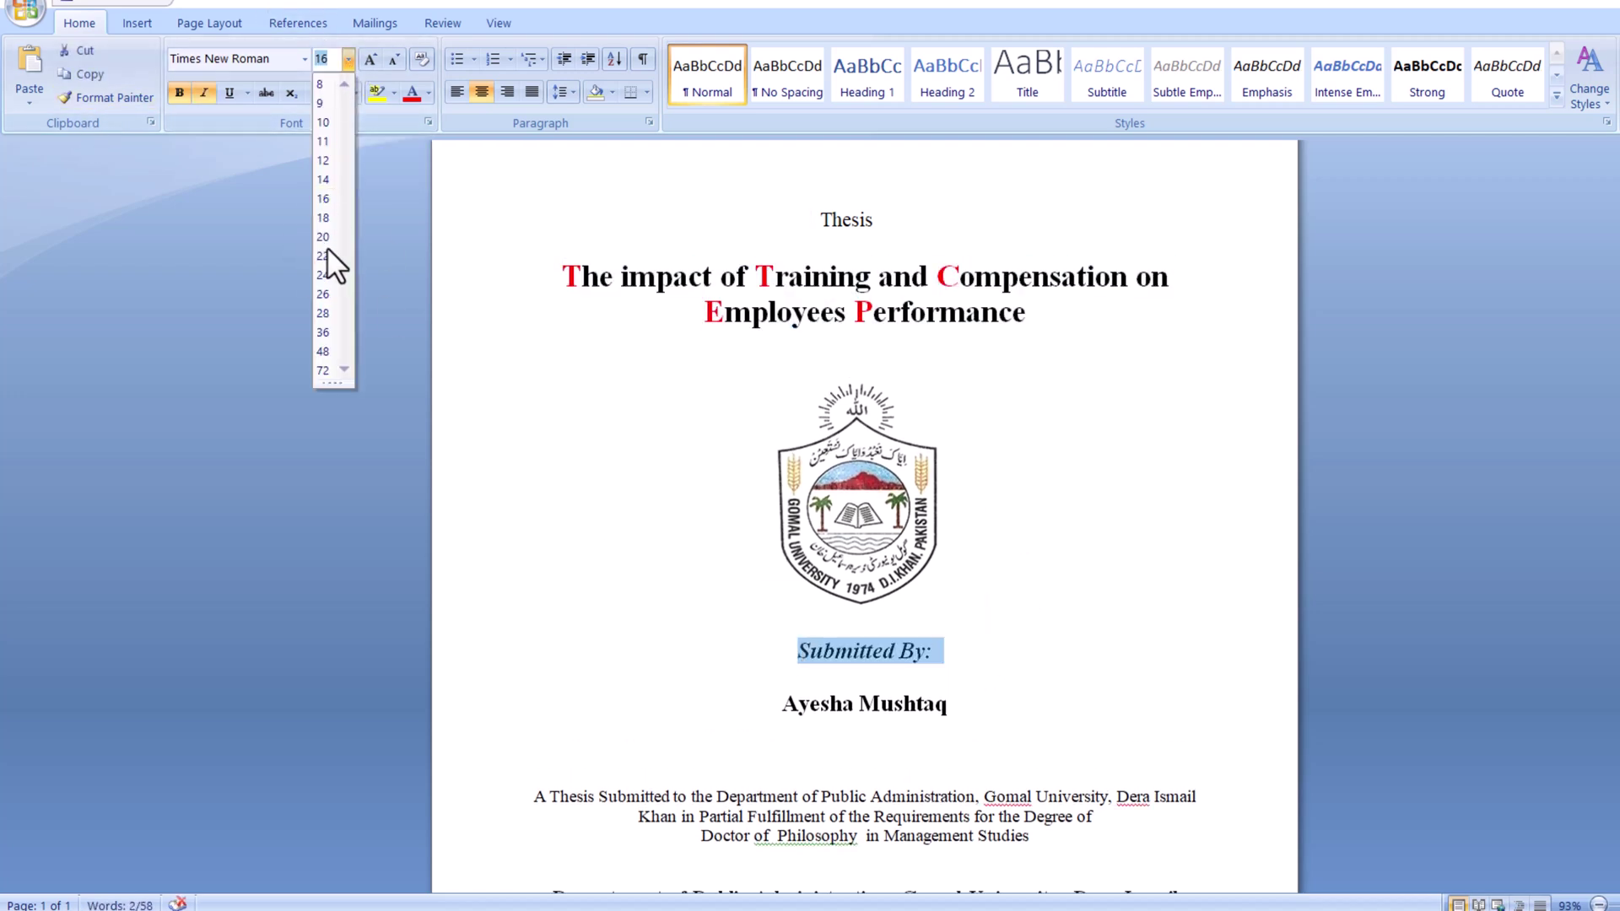
{"action": "left_click", "coordinate": [325, 179]}
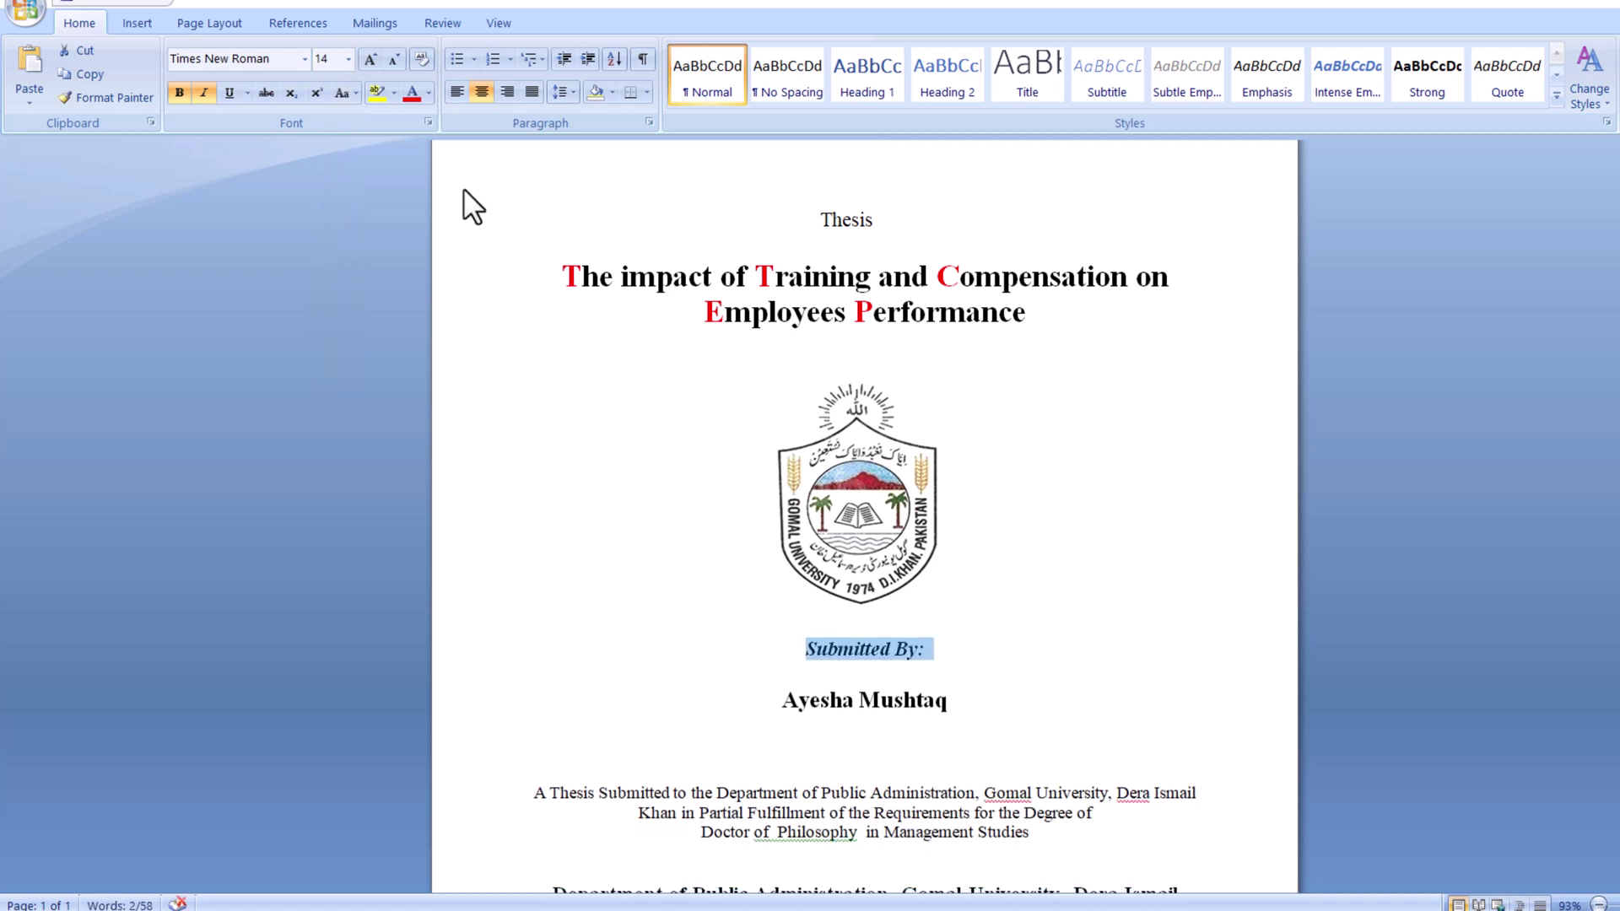
{"action": "left_click", "coordinate": [348, 59]}
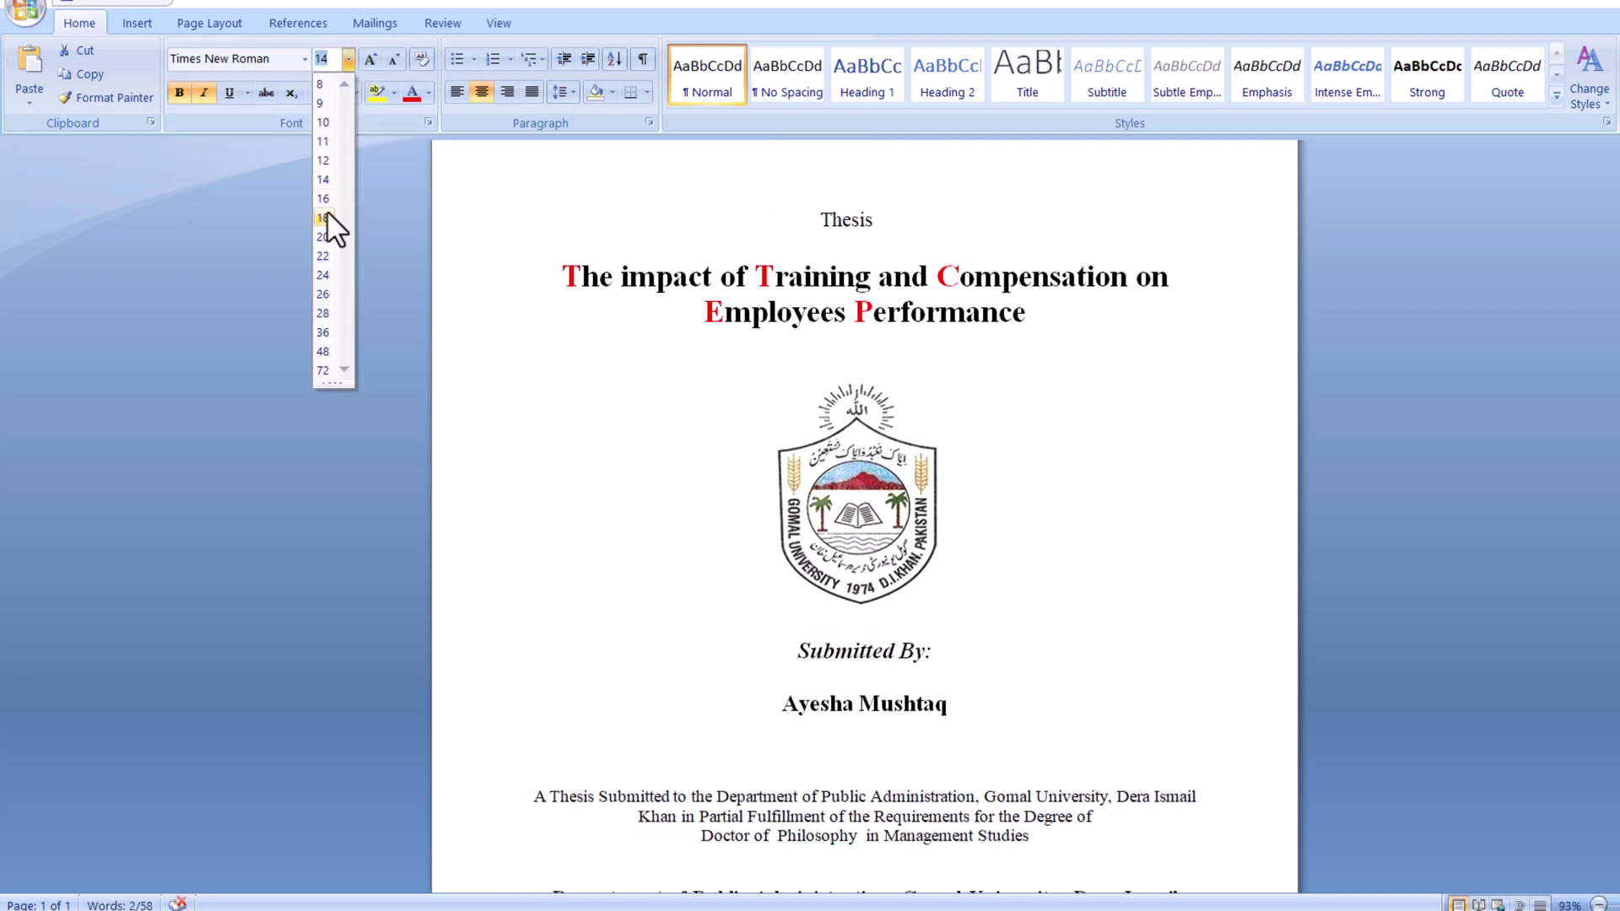
{"action": "left_click", "coordinate": [327, 199]}
{"action": "triple_click", "coordinate": [766, 710]}
{"action": "left_click", "coordinate": [349, 59]}
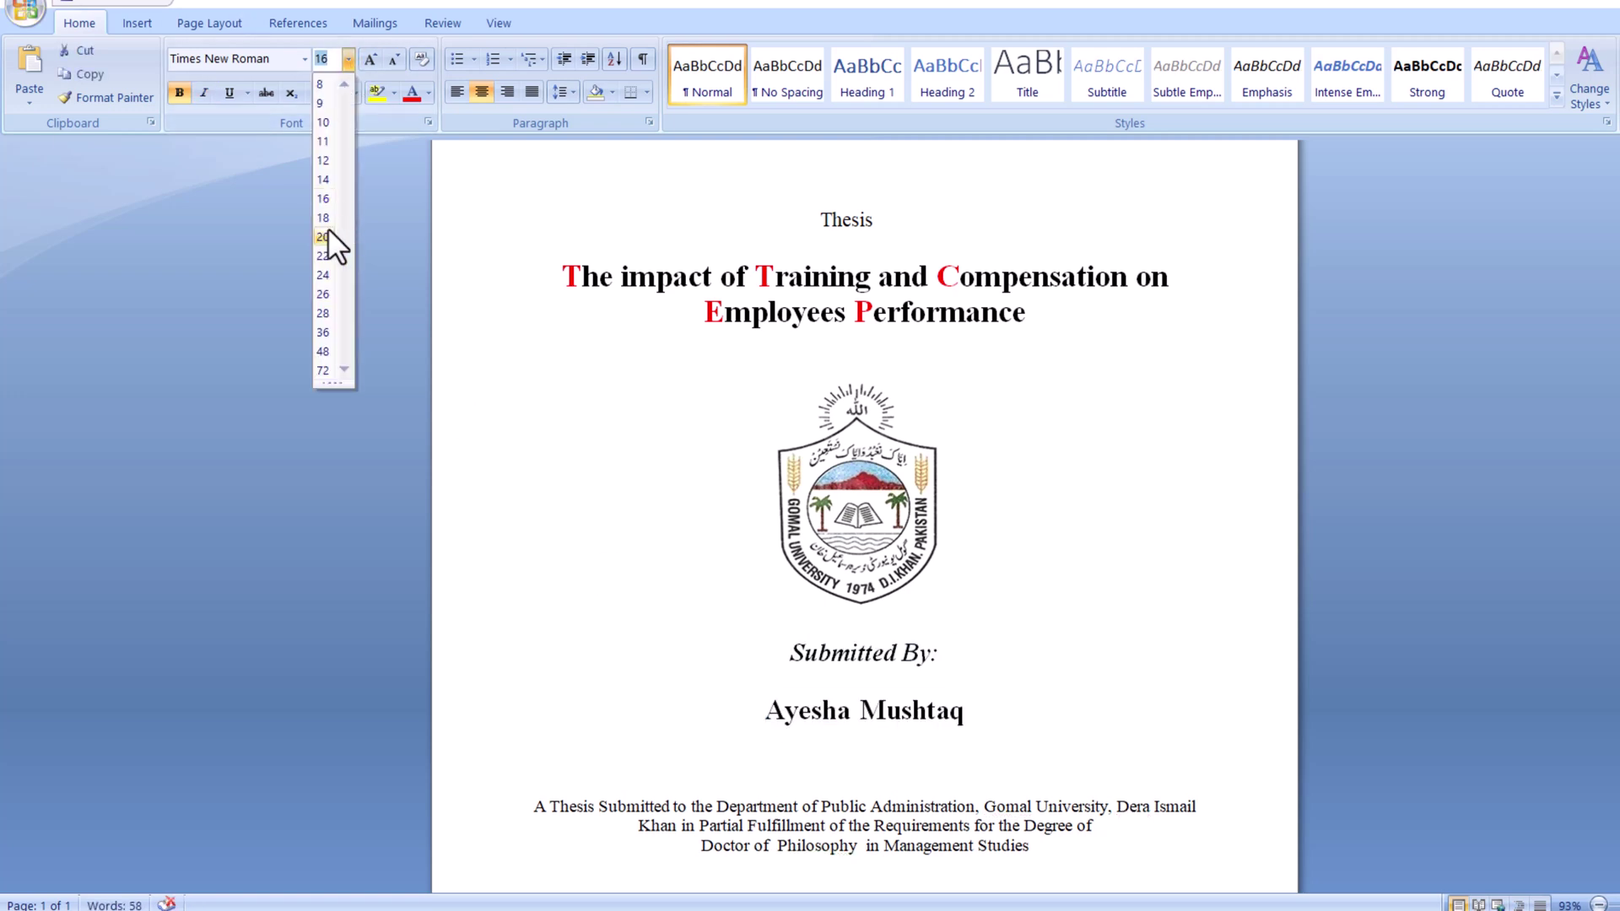